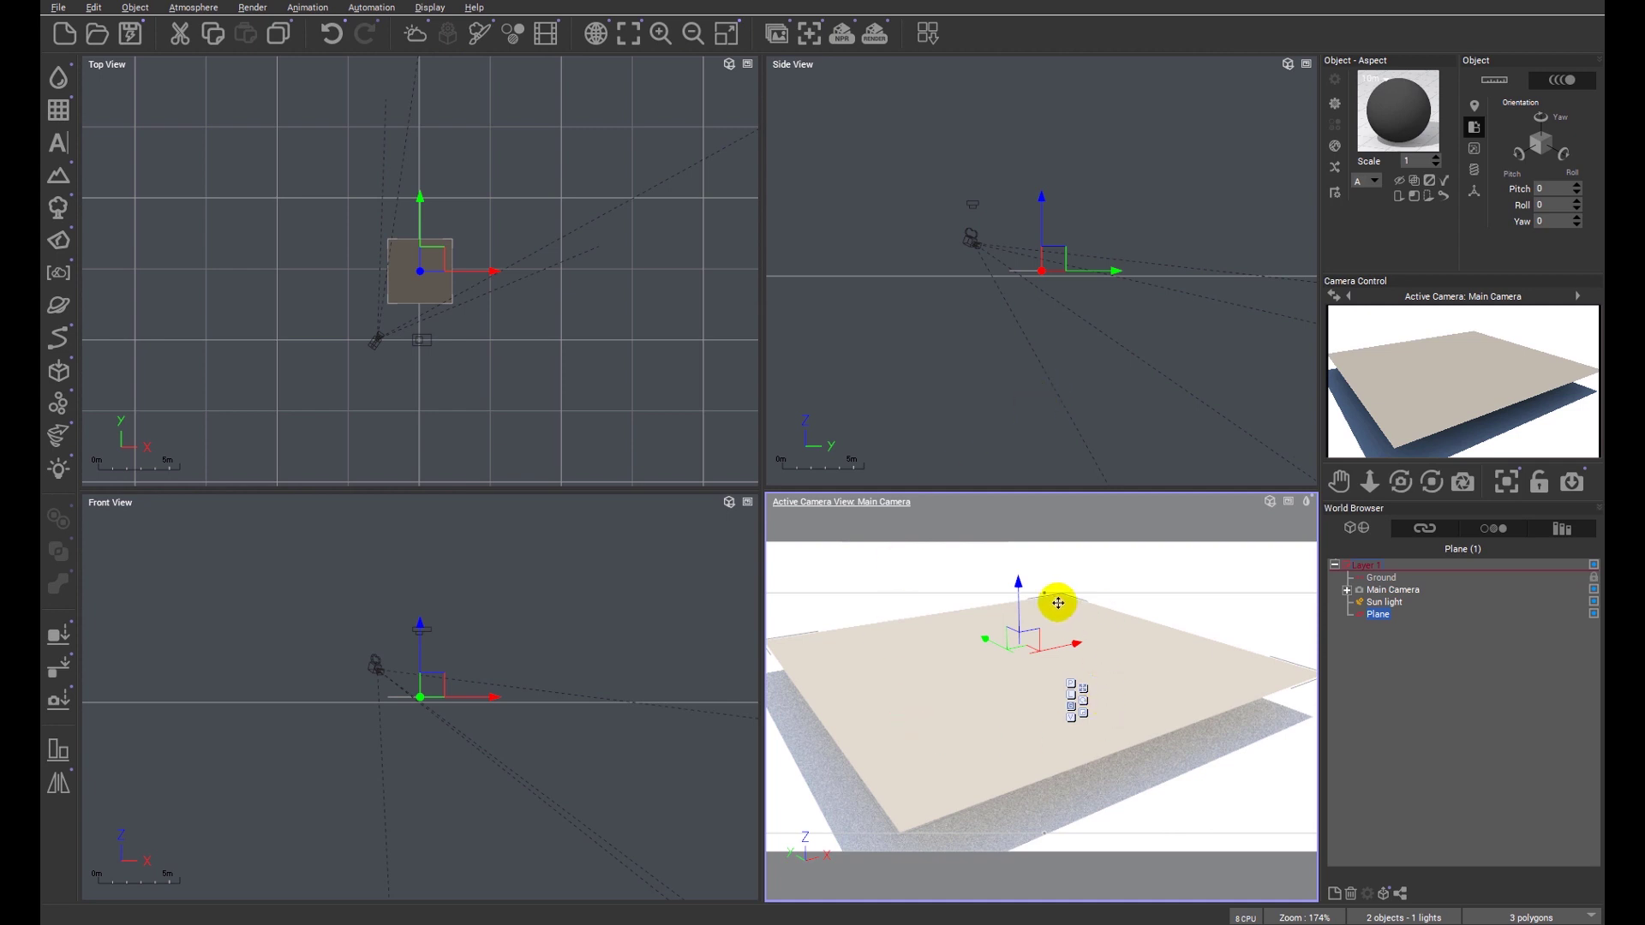
- Select the Plane and pick ShoreRockSand from the materials library for it
click(1270, 504)
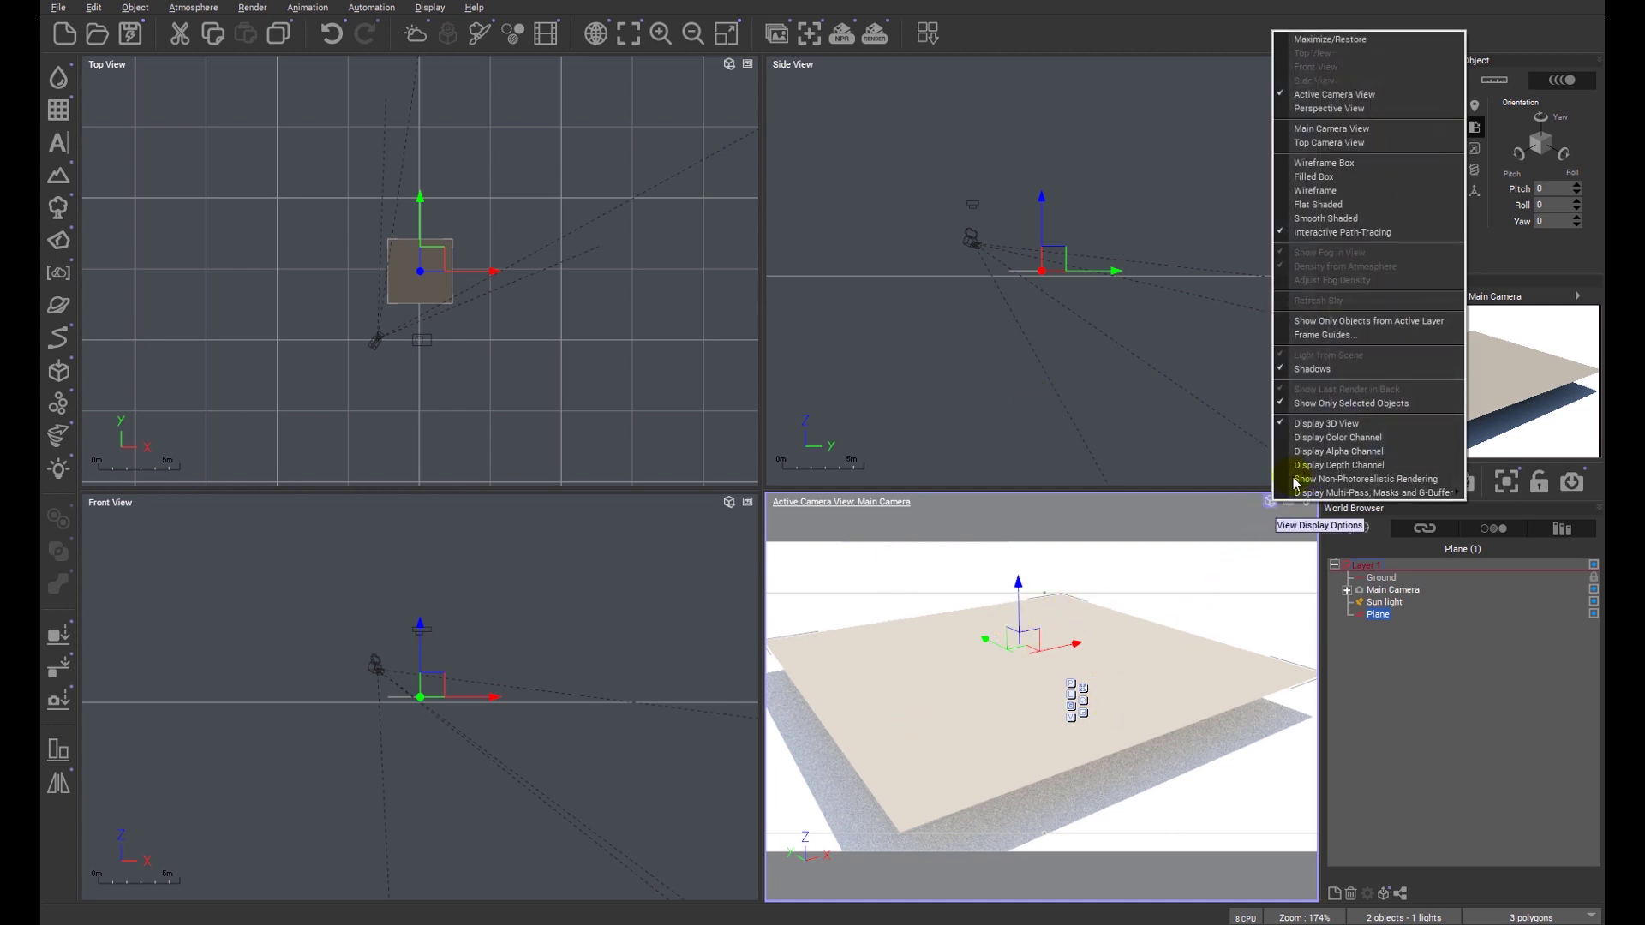
click(1391, 672)
click(1378, 615)
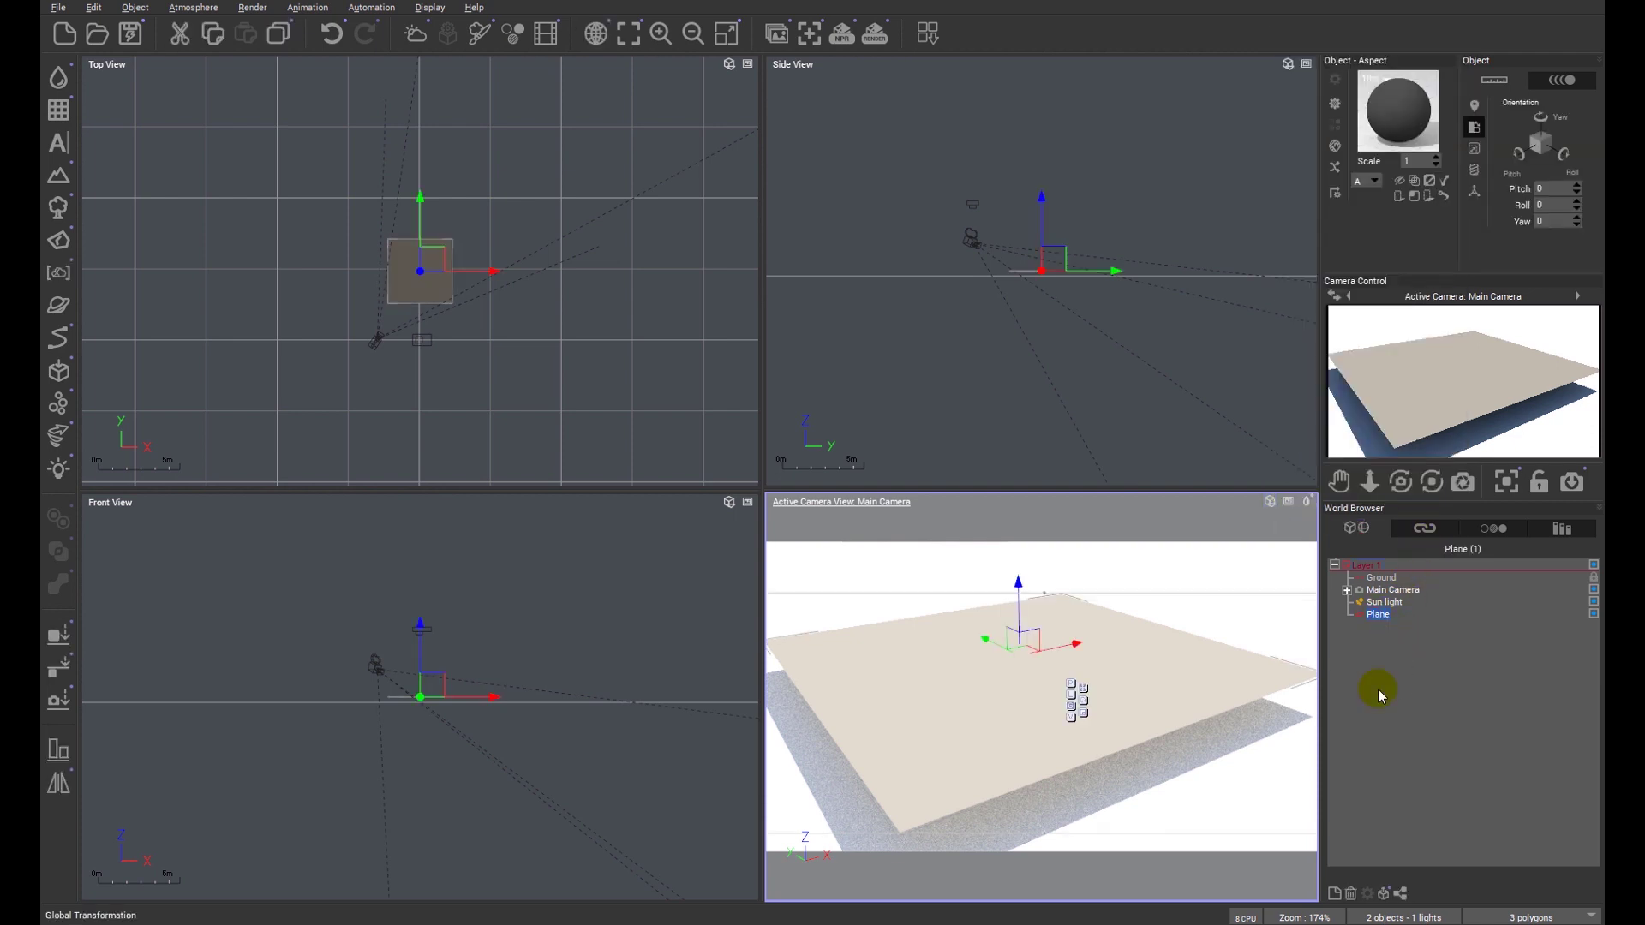
click(1397, 110)
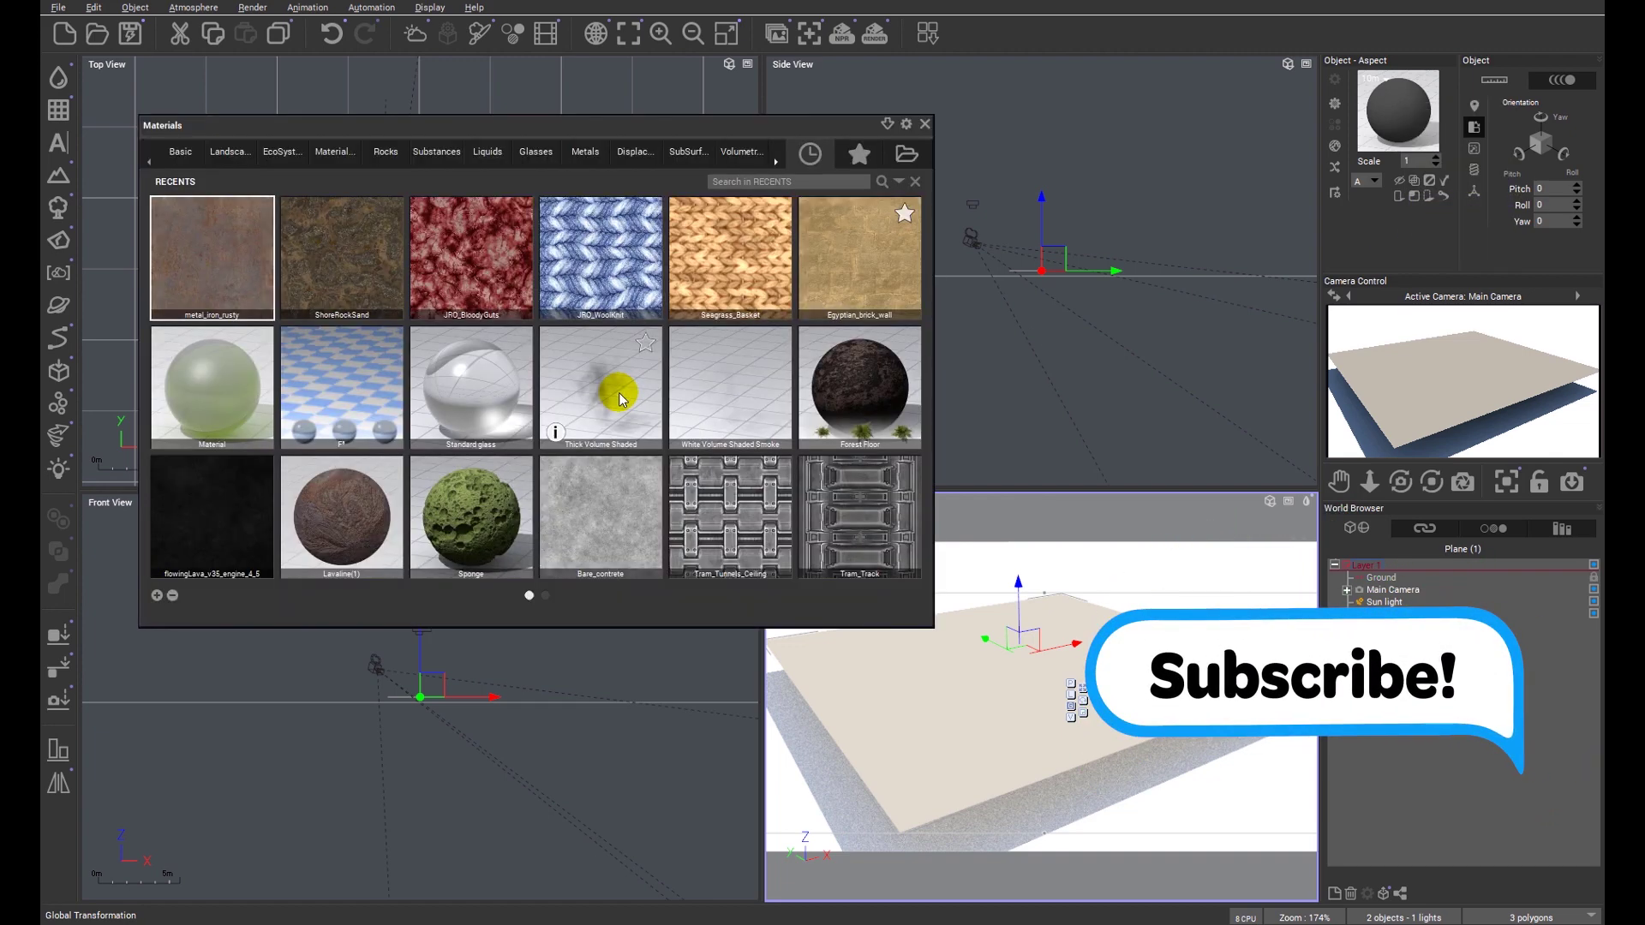
click(330, 272)
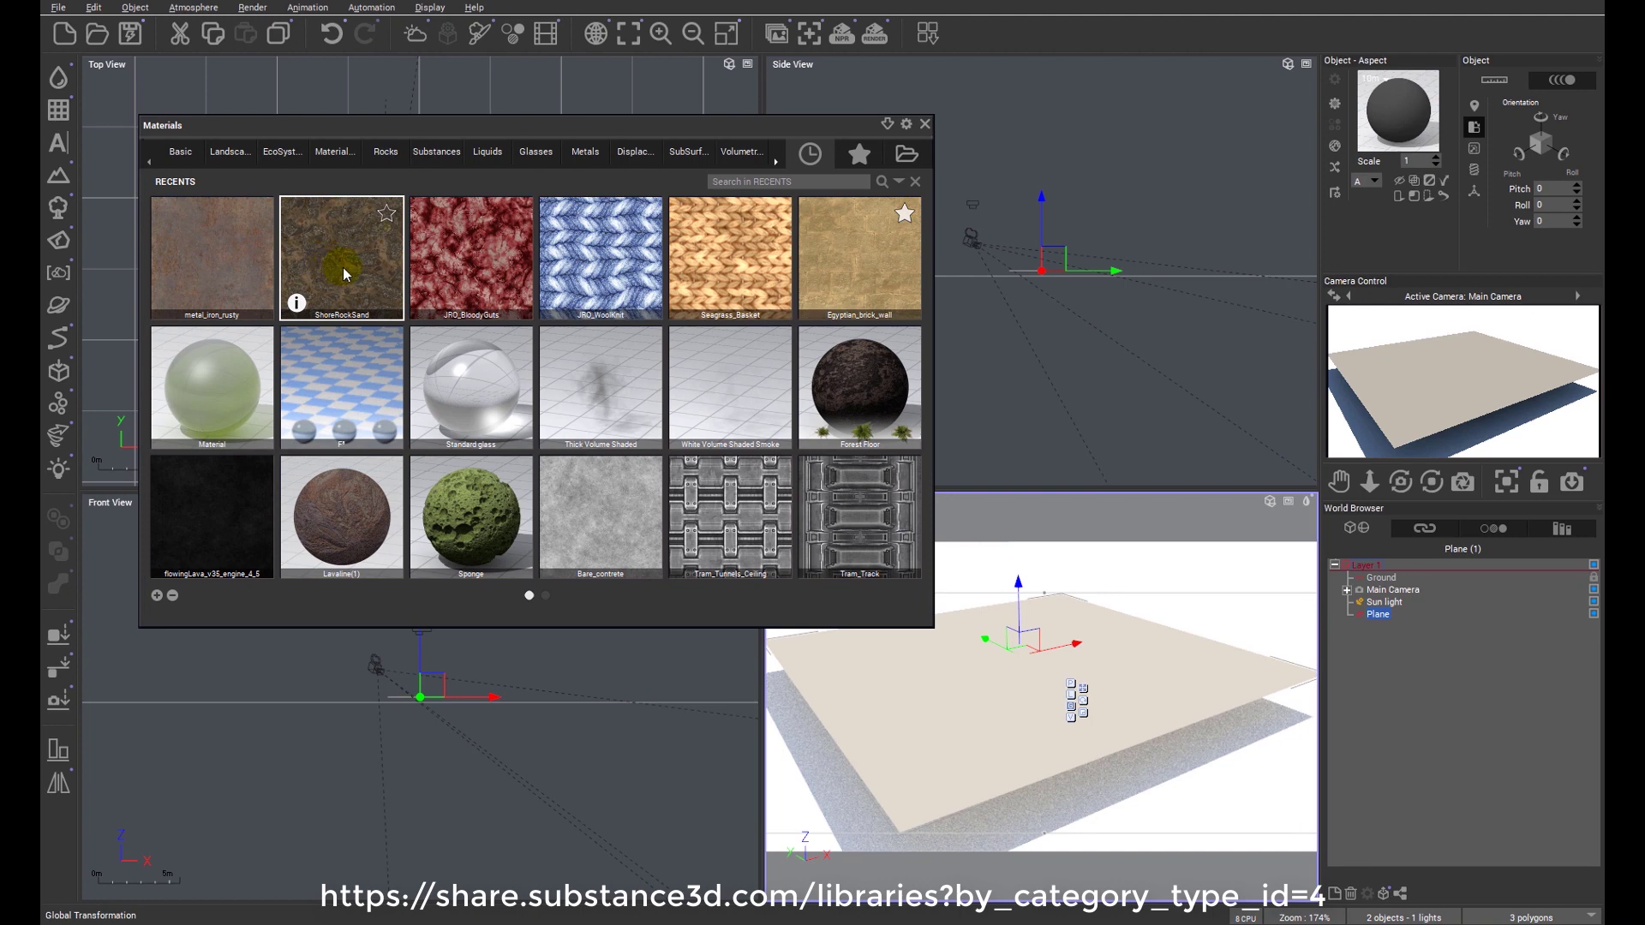
- Apply ShoreRockSand to the plane, undo and redo to compare, then open it in the Material Editor
double_click(342, 268)
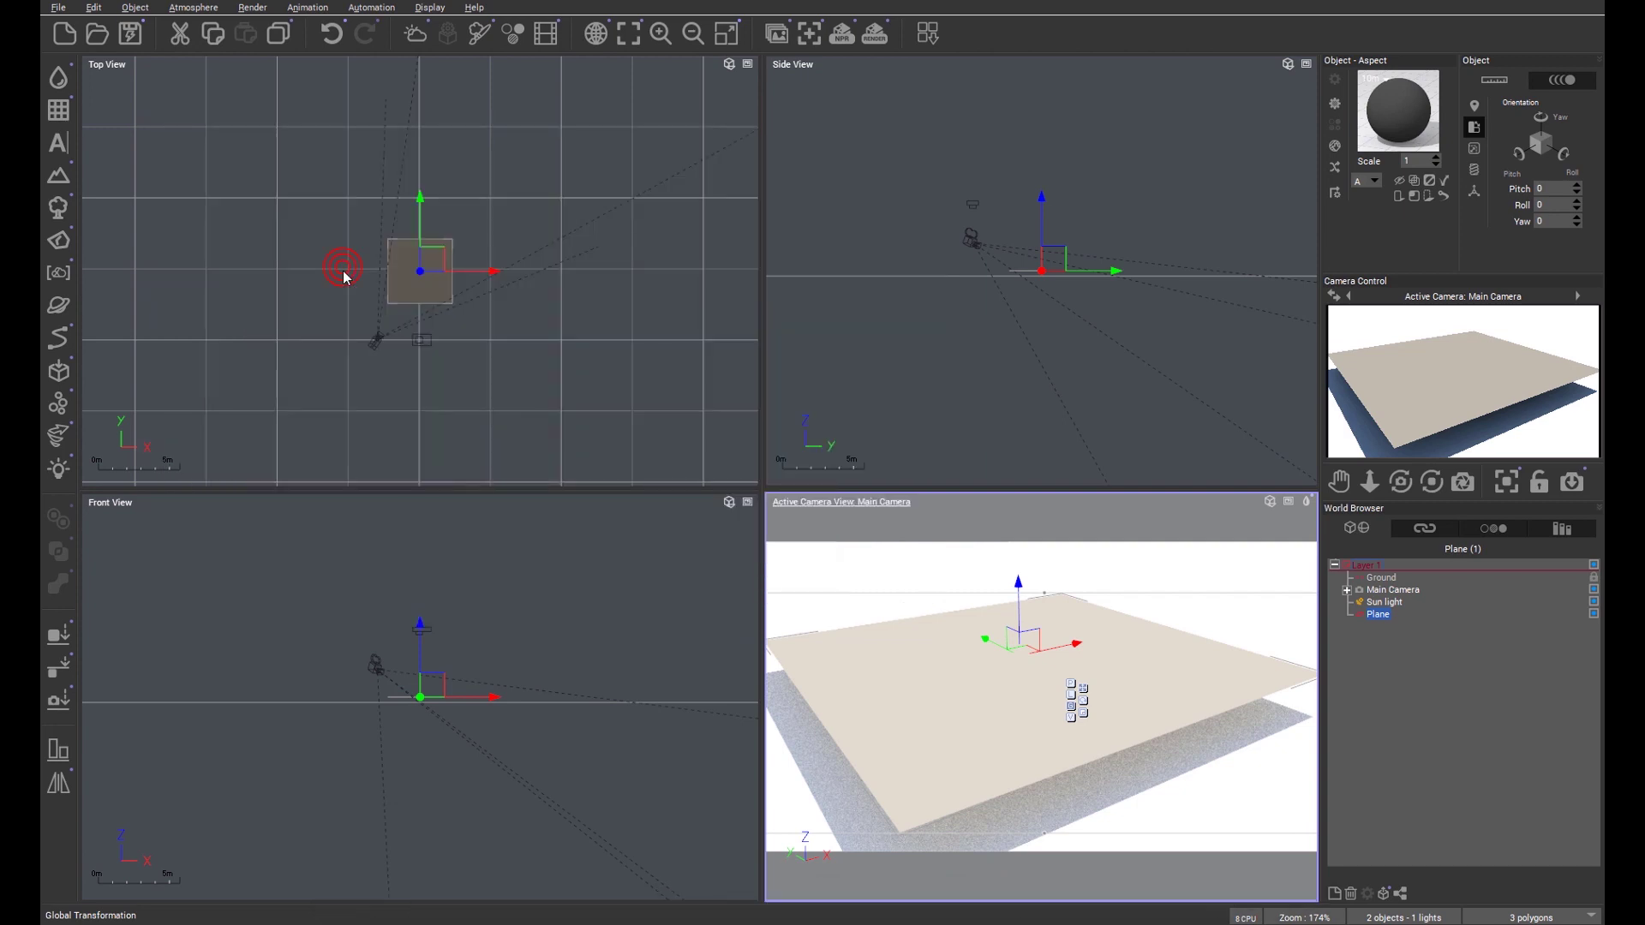
key(ctrl+z)
key(ctrl+y)
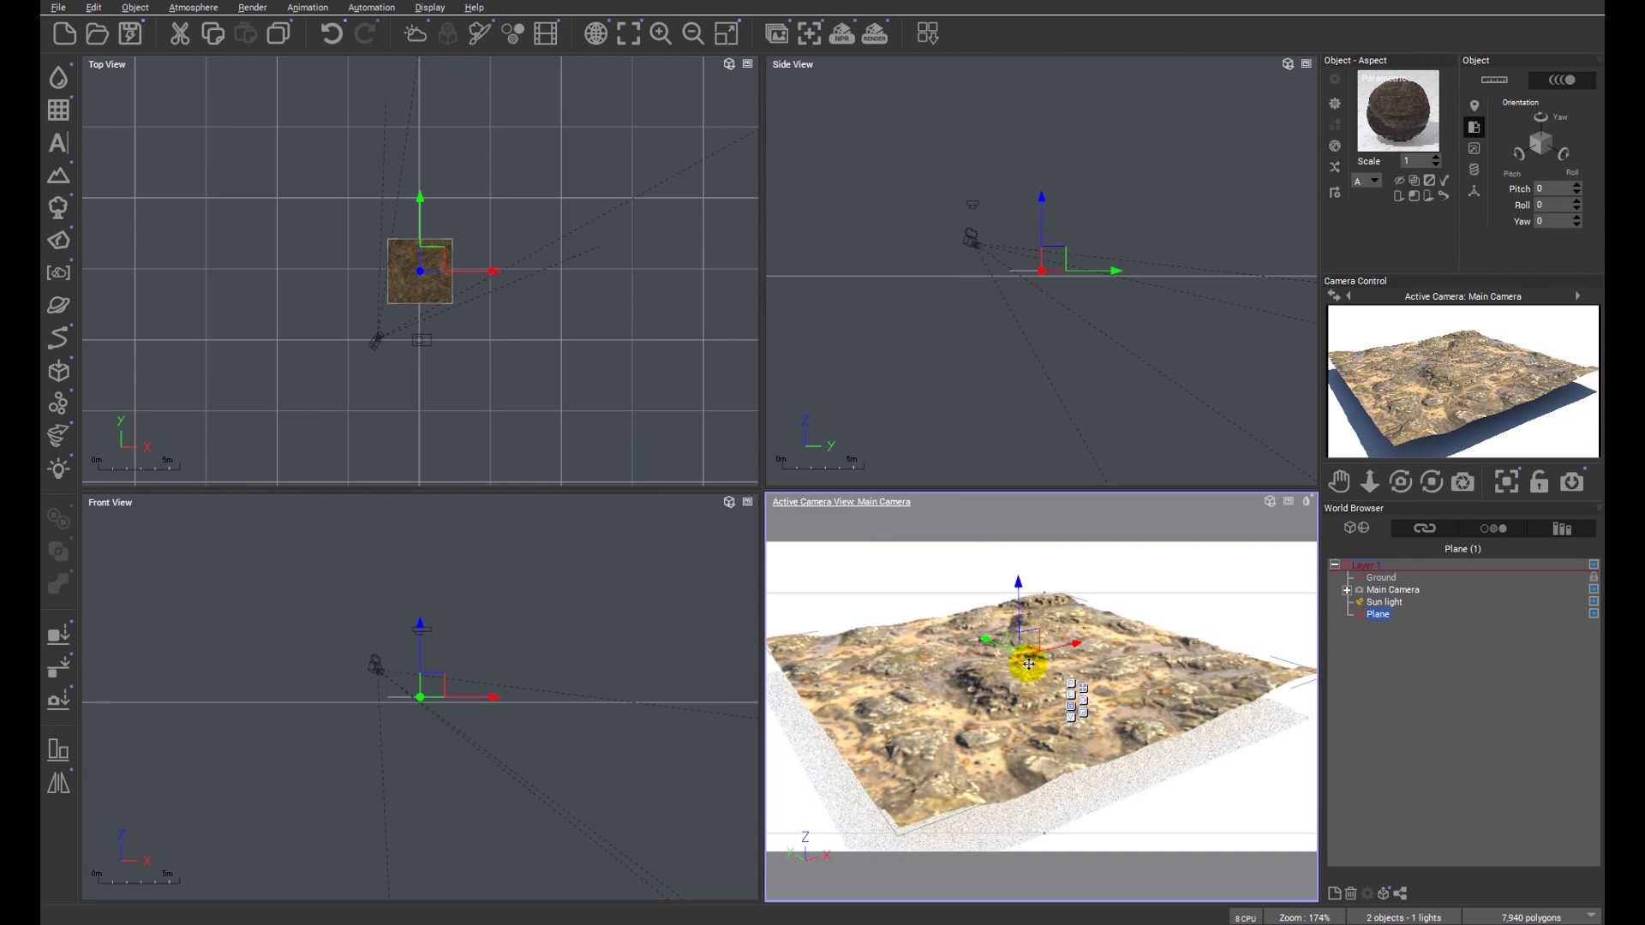
right_click(1394, 142)
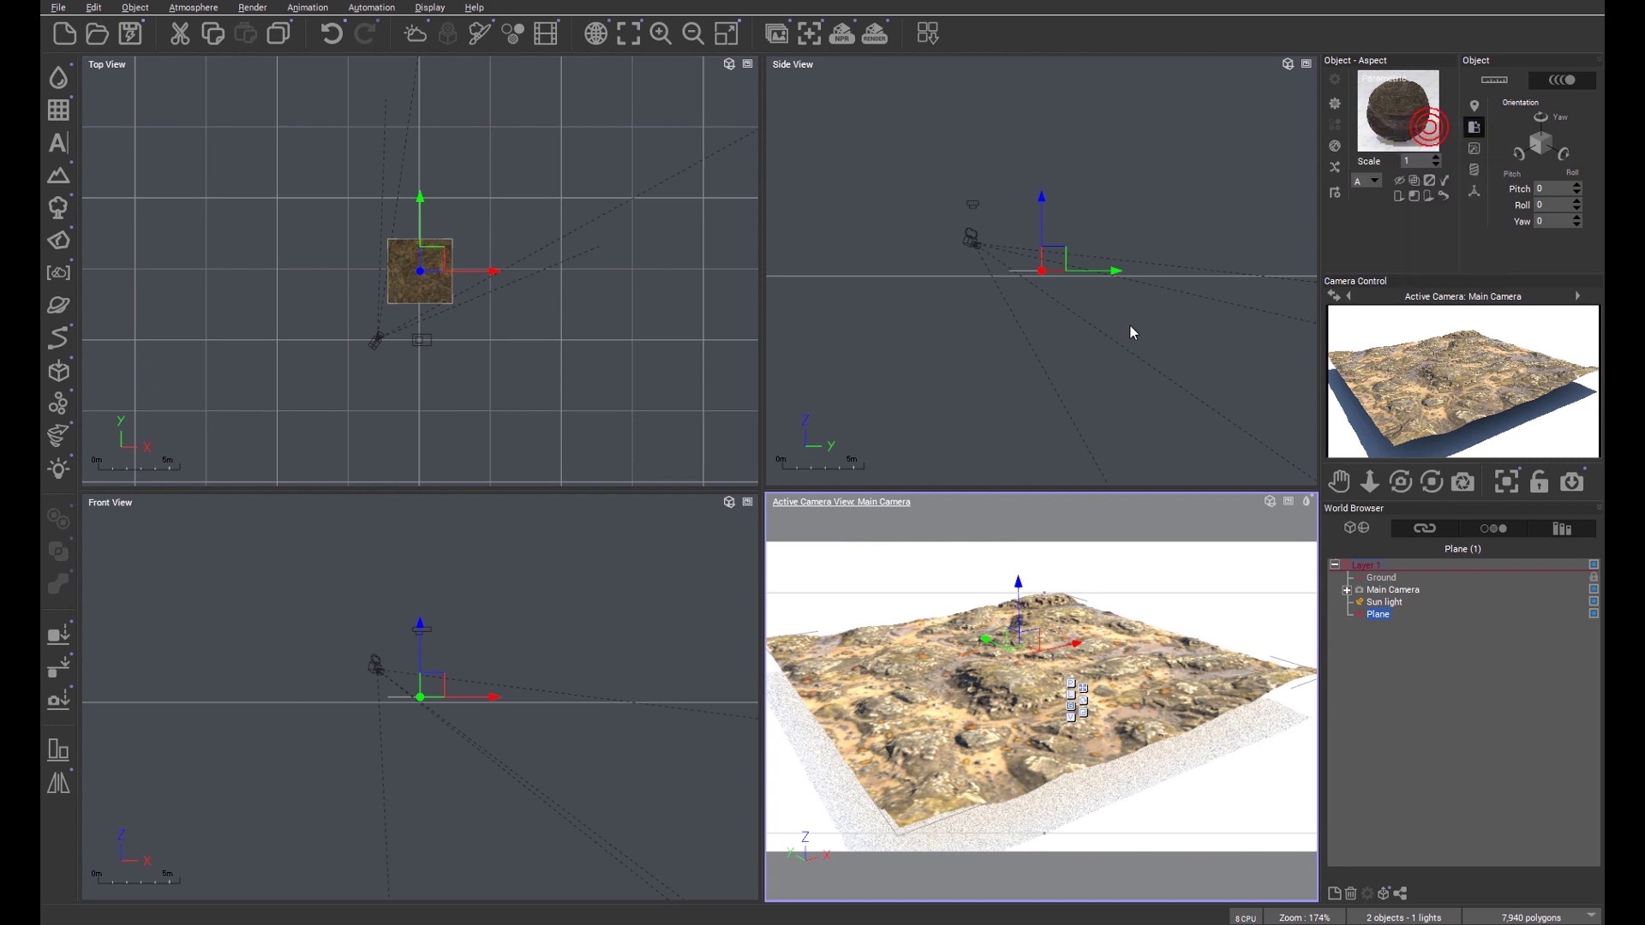
click(1439, 127)
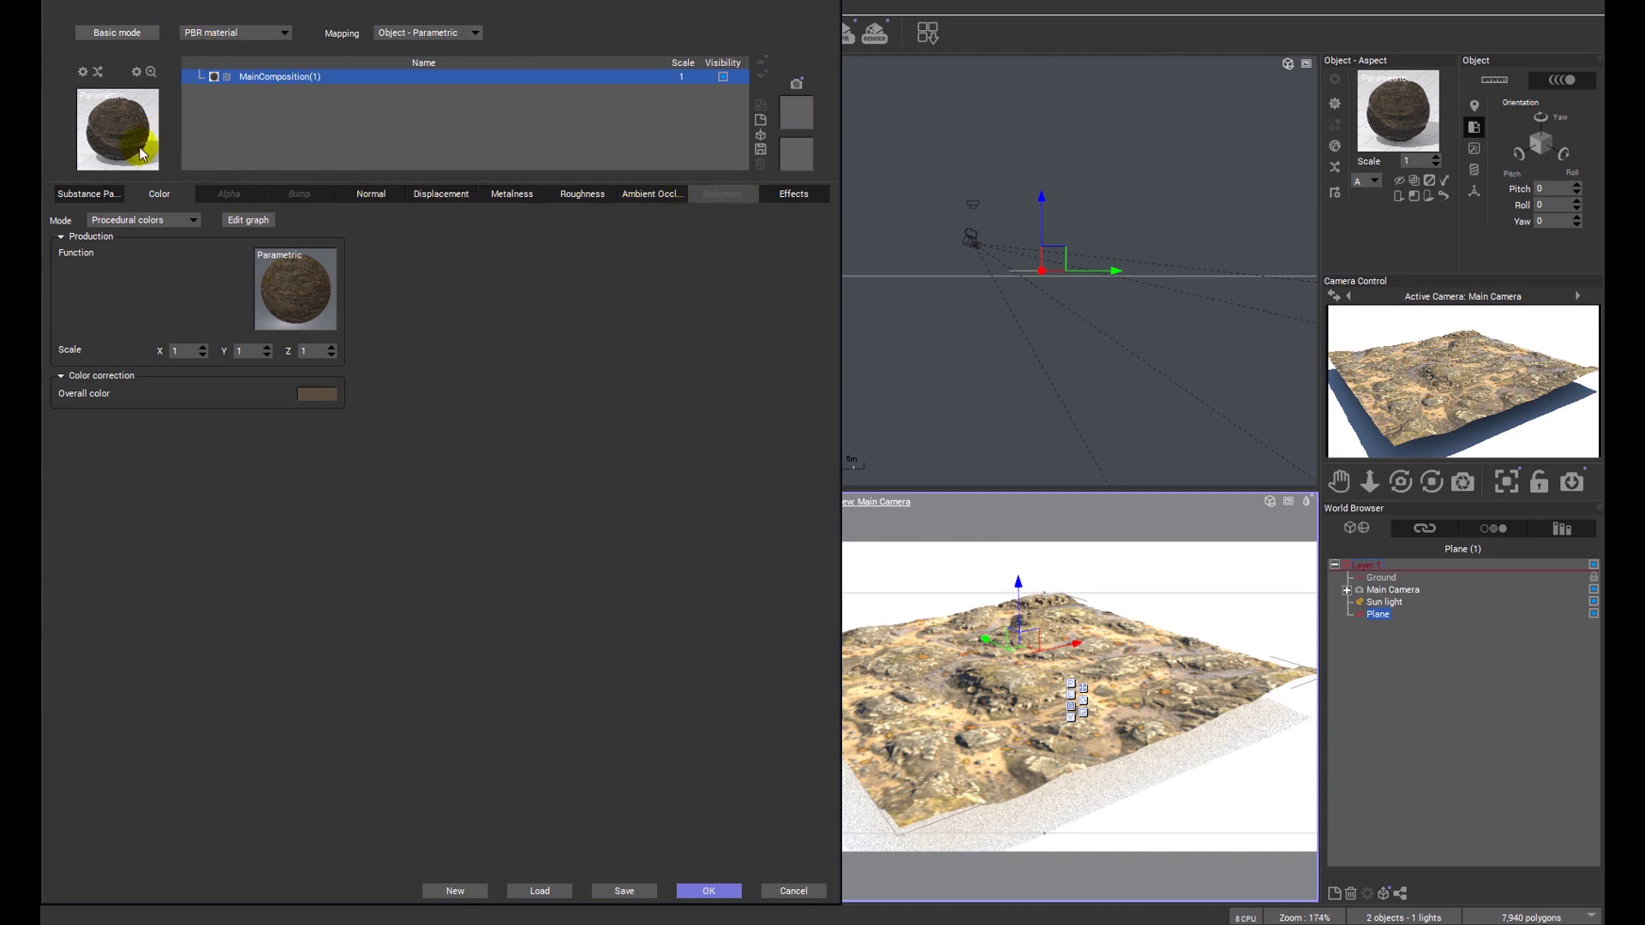
- Show the ShoreRockSand Substance parameters and preview the Normal, Roughness, then BaseColor maps
click(108, 198)
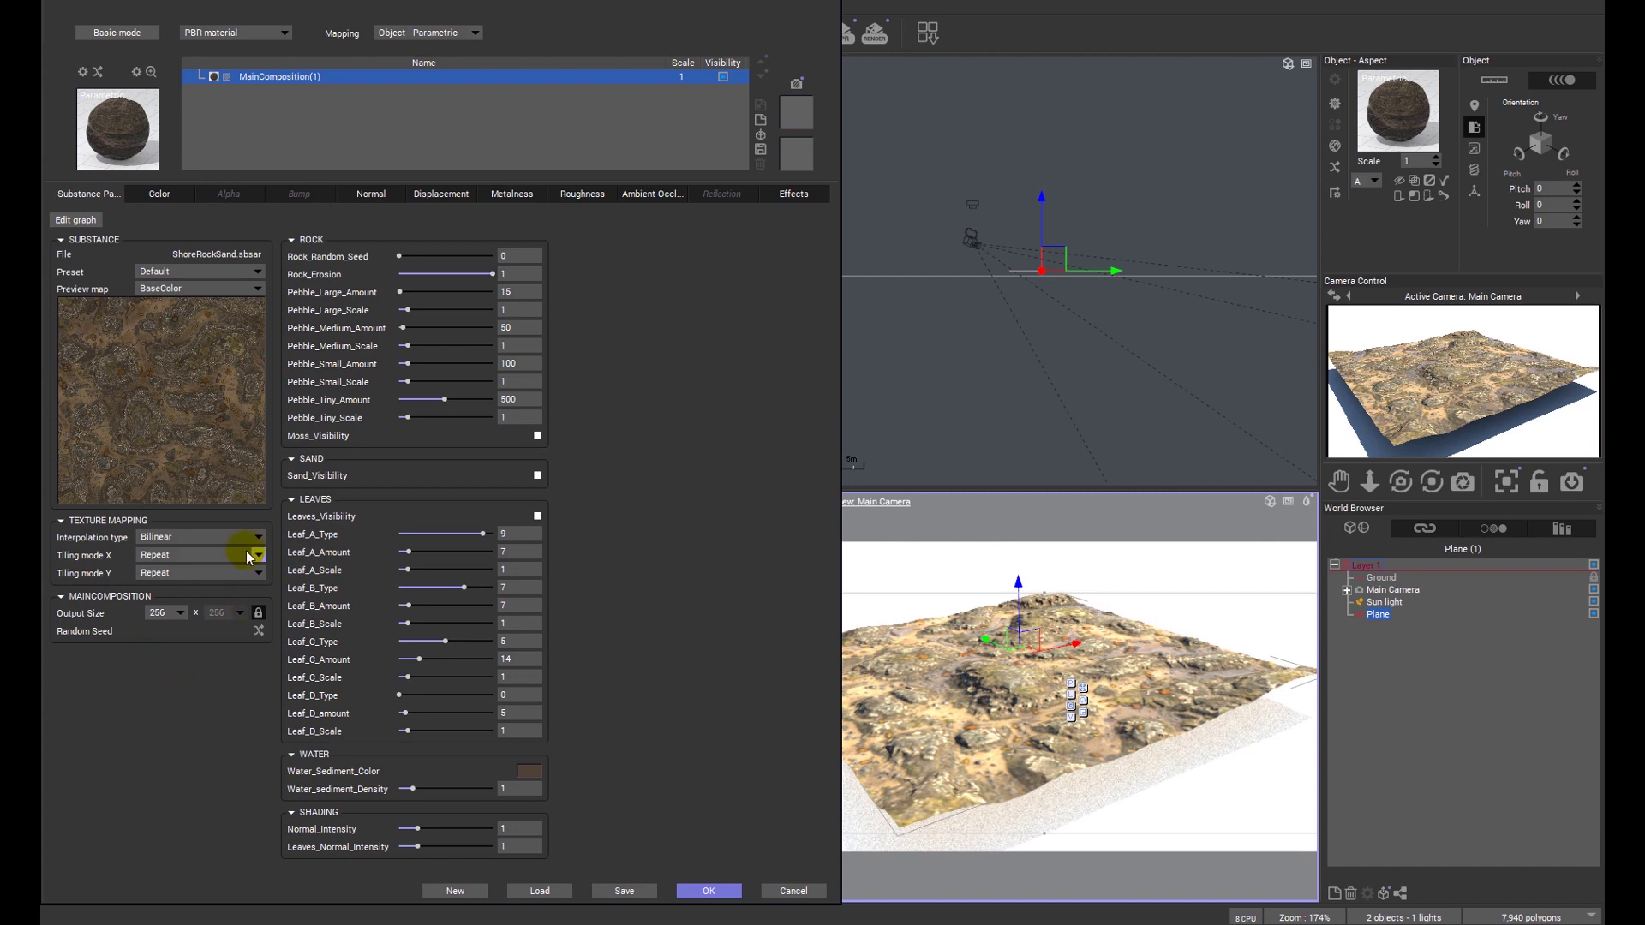
click(164, 290)
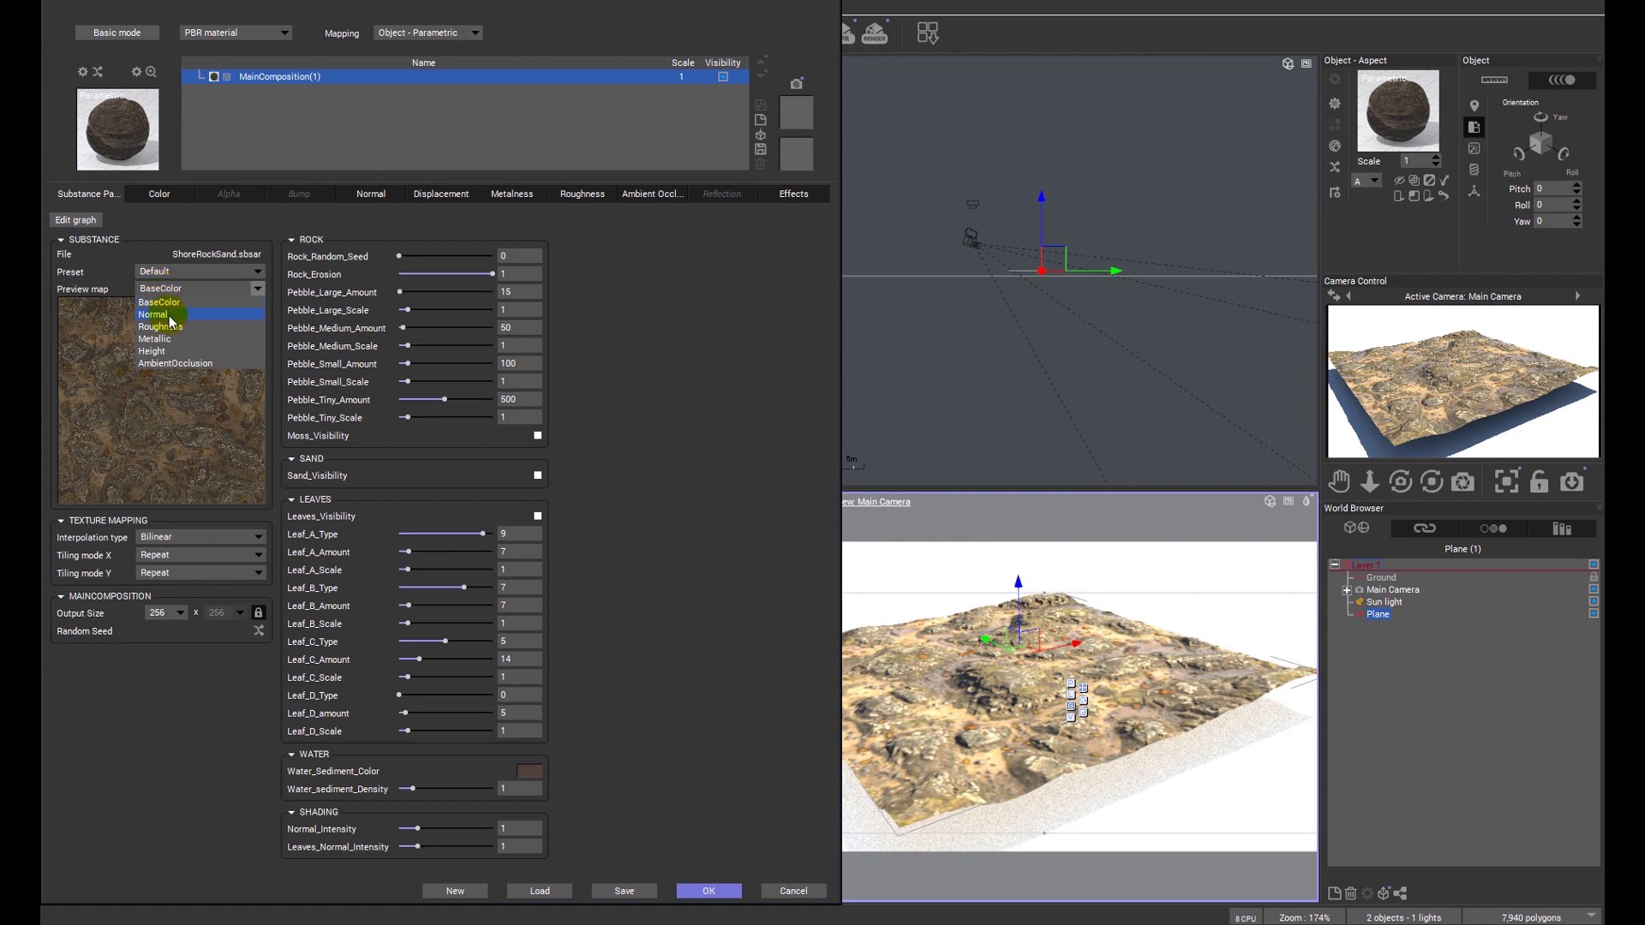
click(159, 315)
click(174, 288)
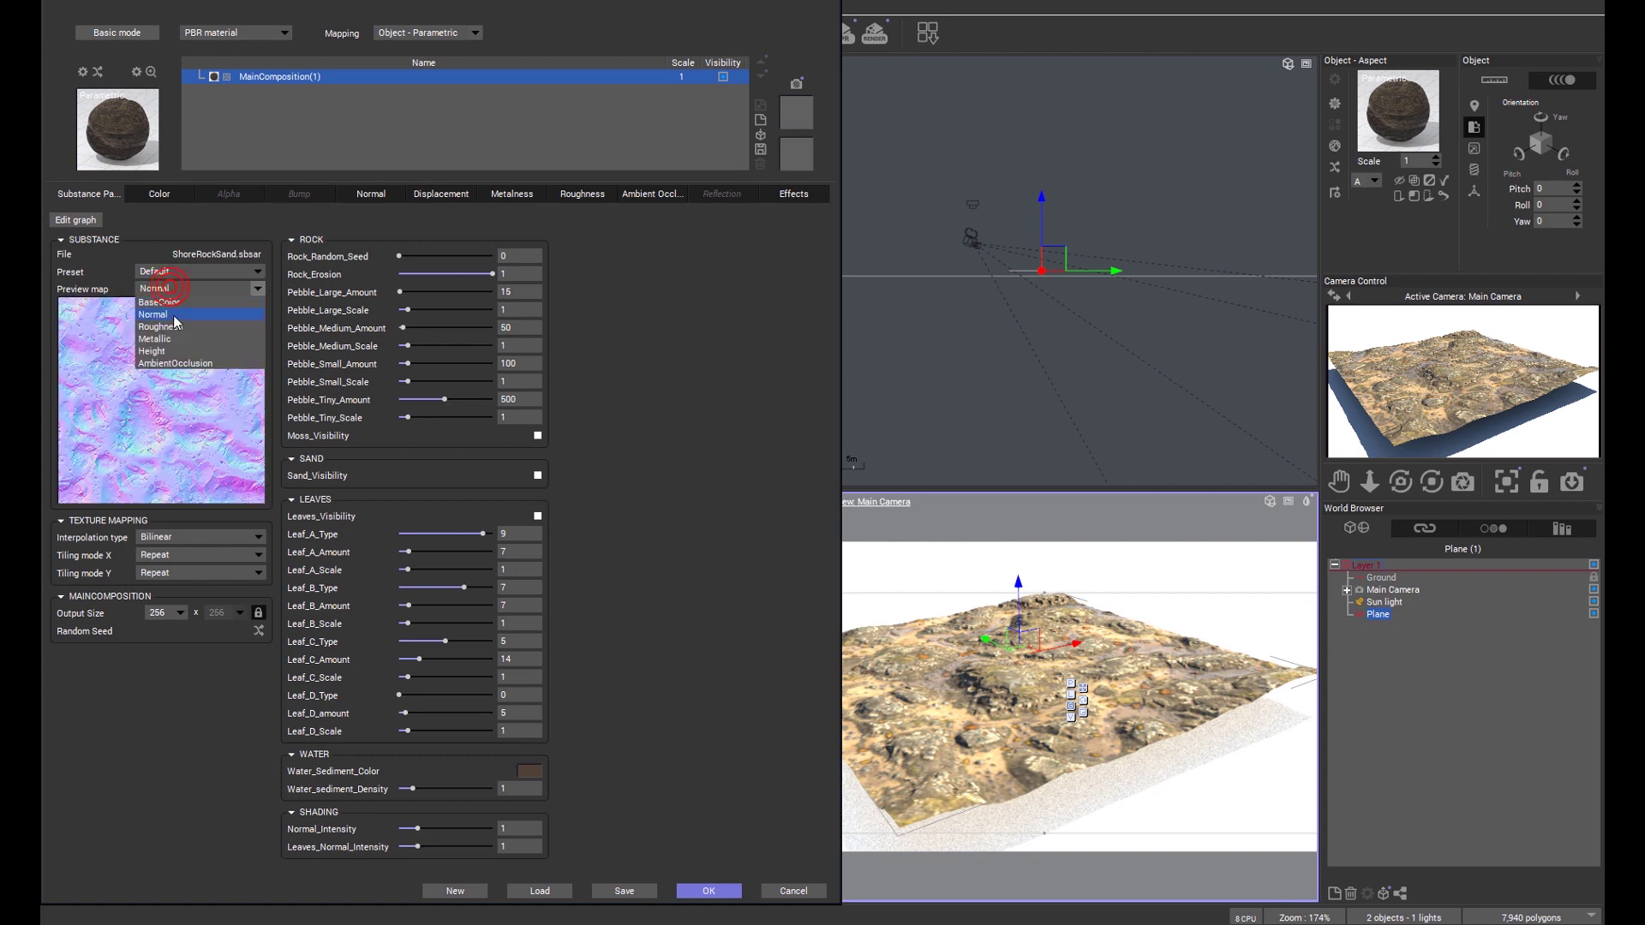
click(173, 327)
click(172, 288)
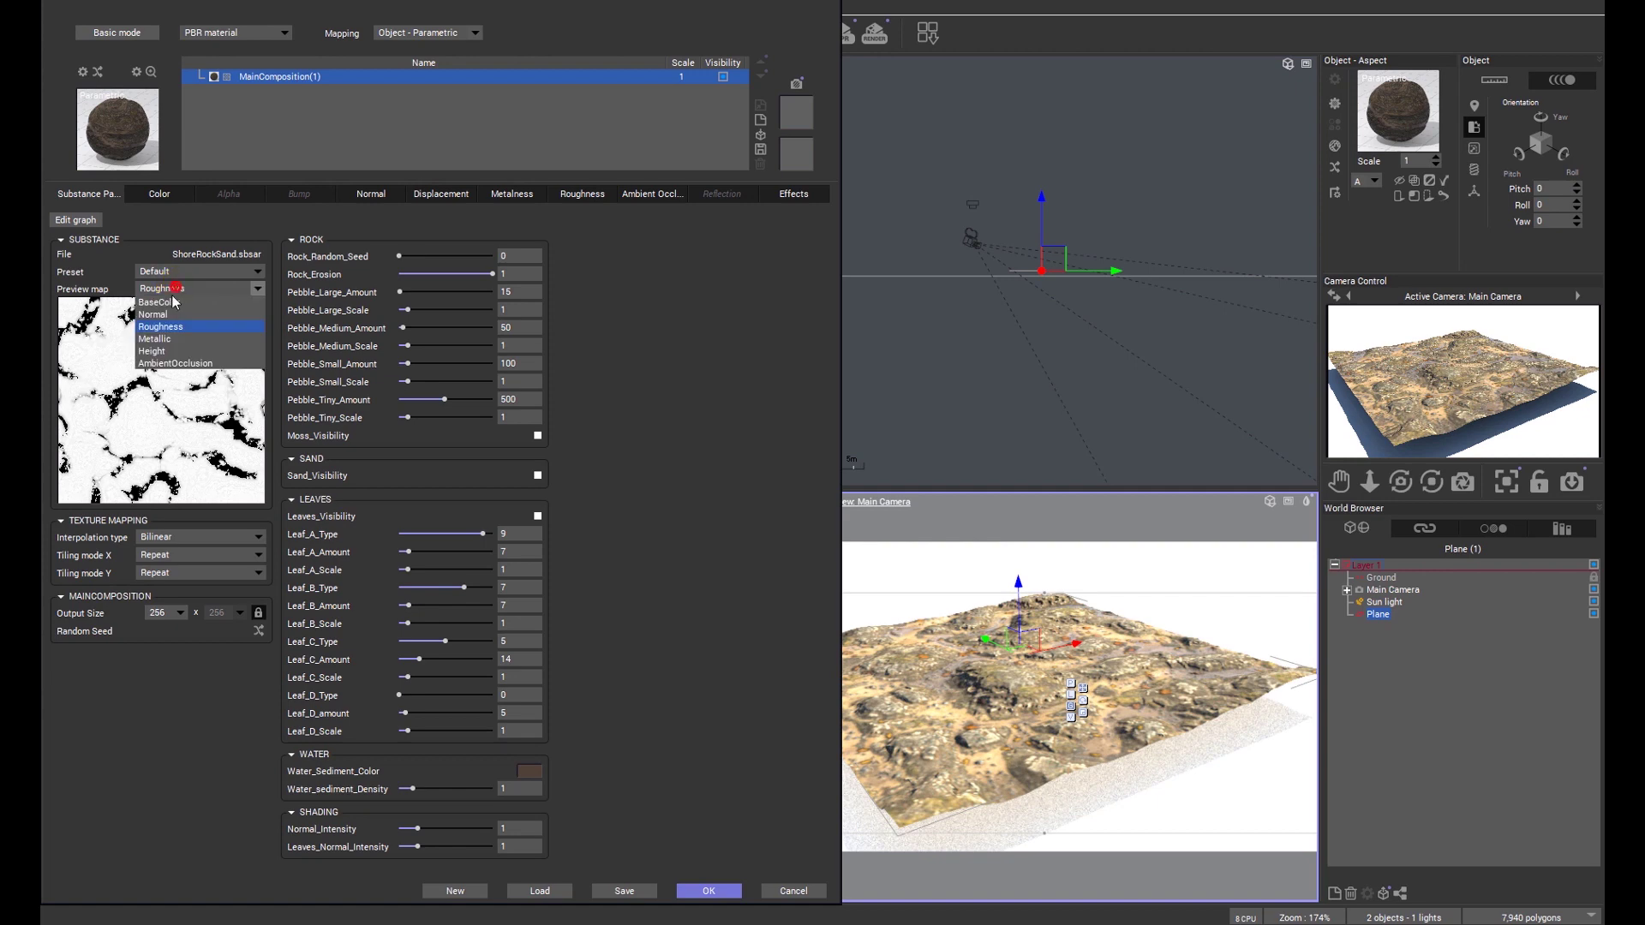
click(171, 302)
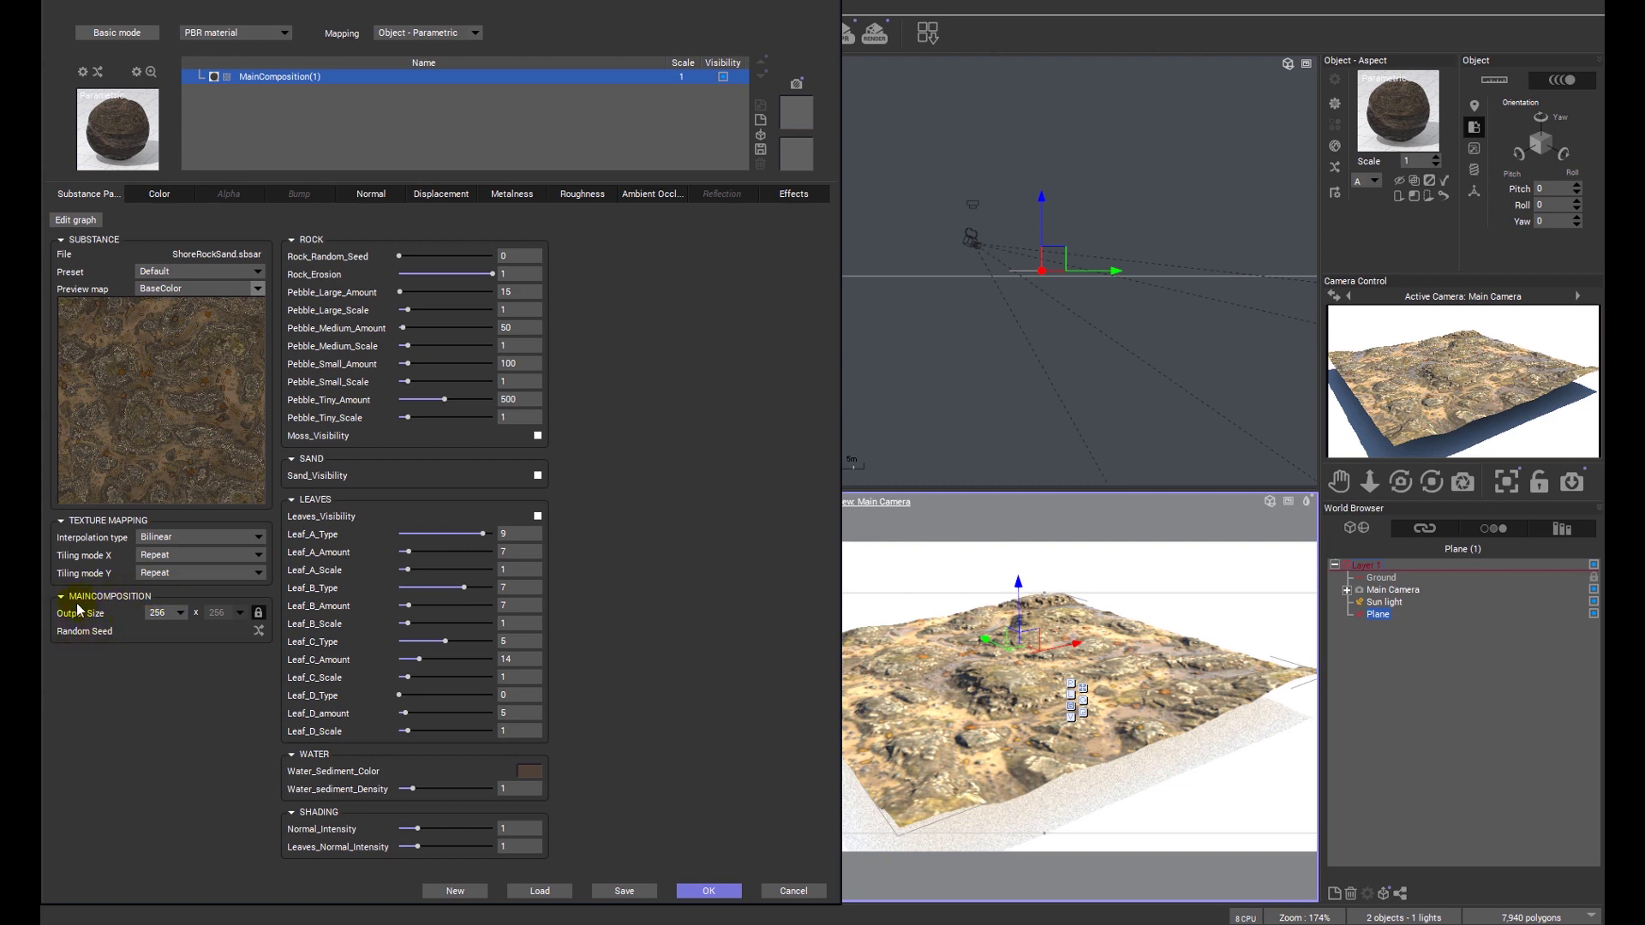
- Set the MAINCOMPOSITION Output Size to 1024 × 1024
click(181, 614)
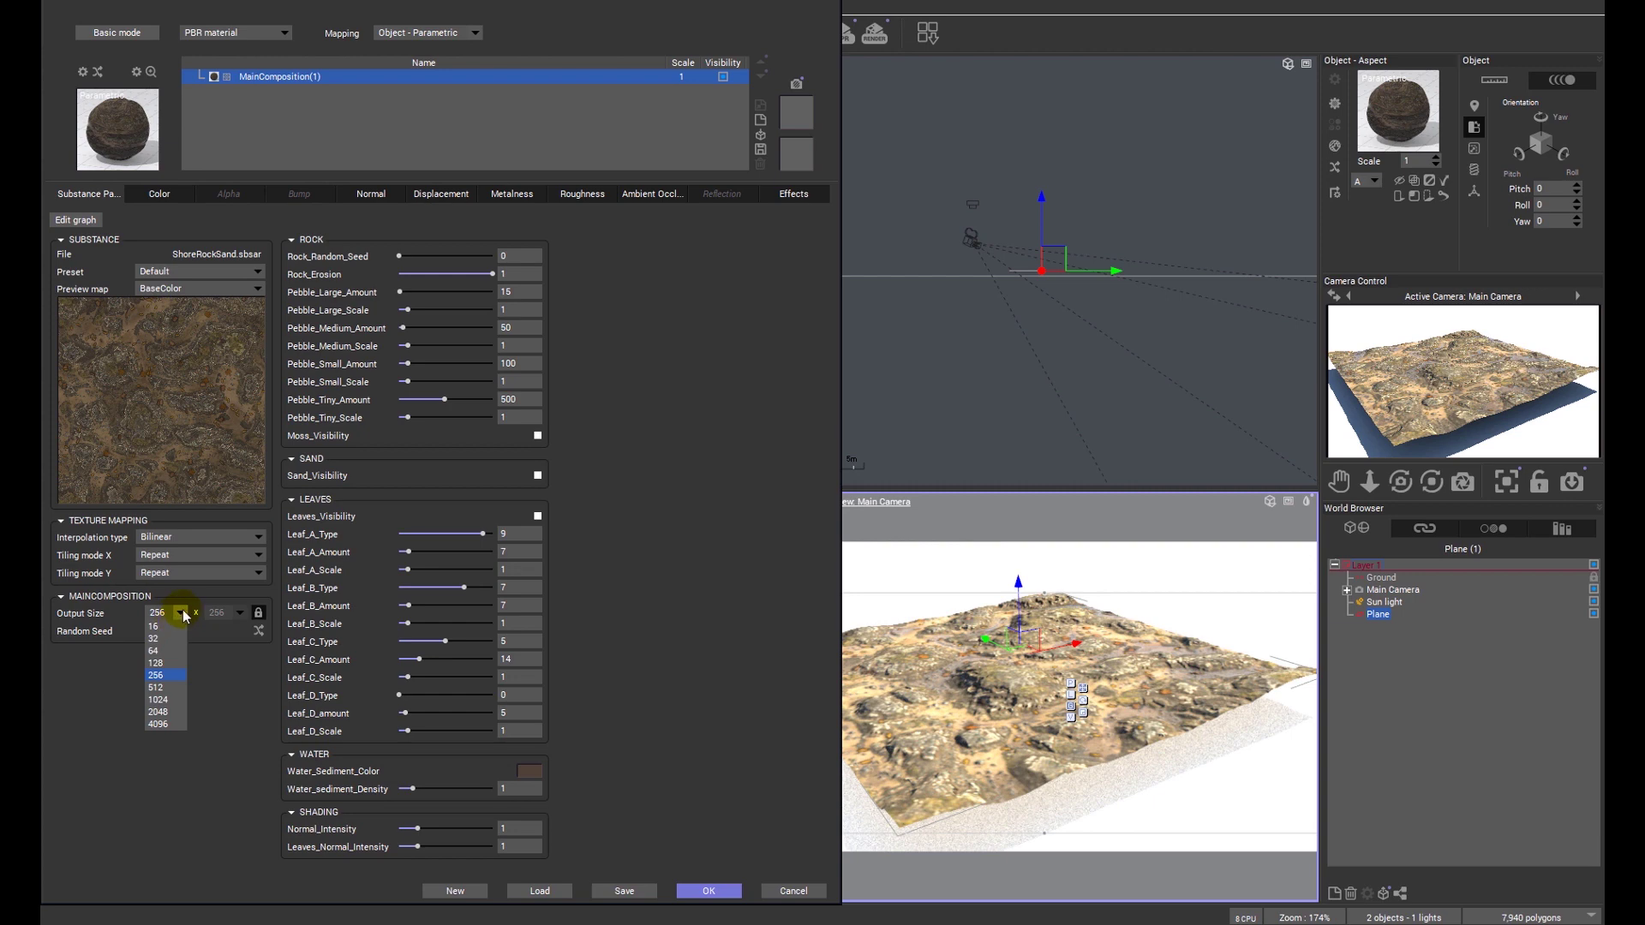
click(167, 677)
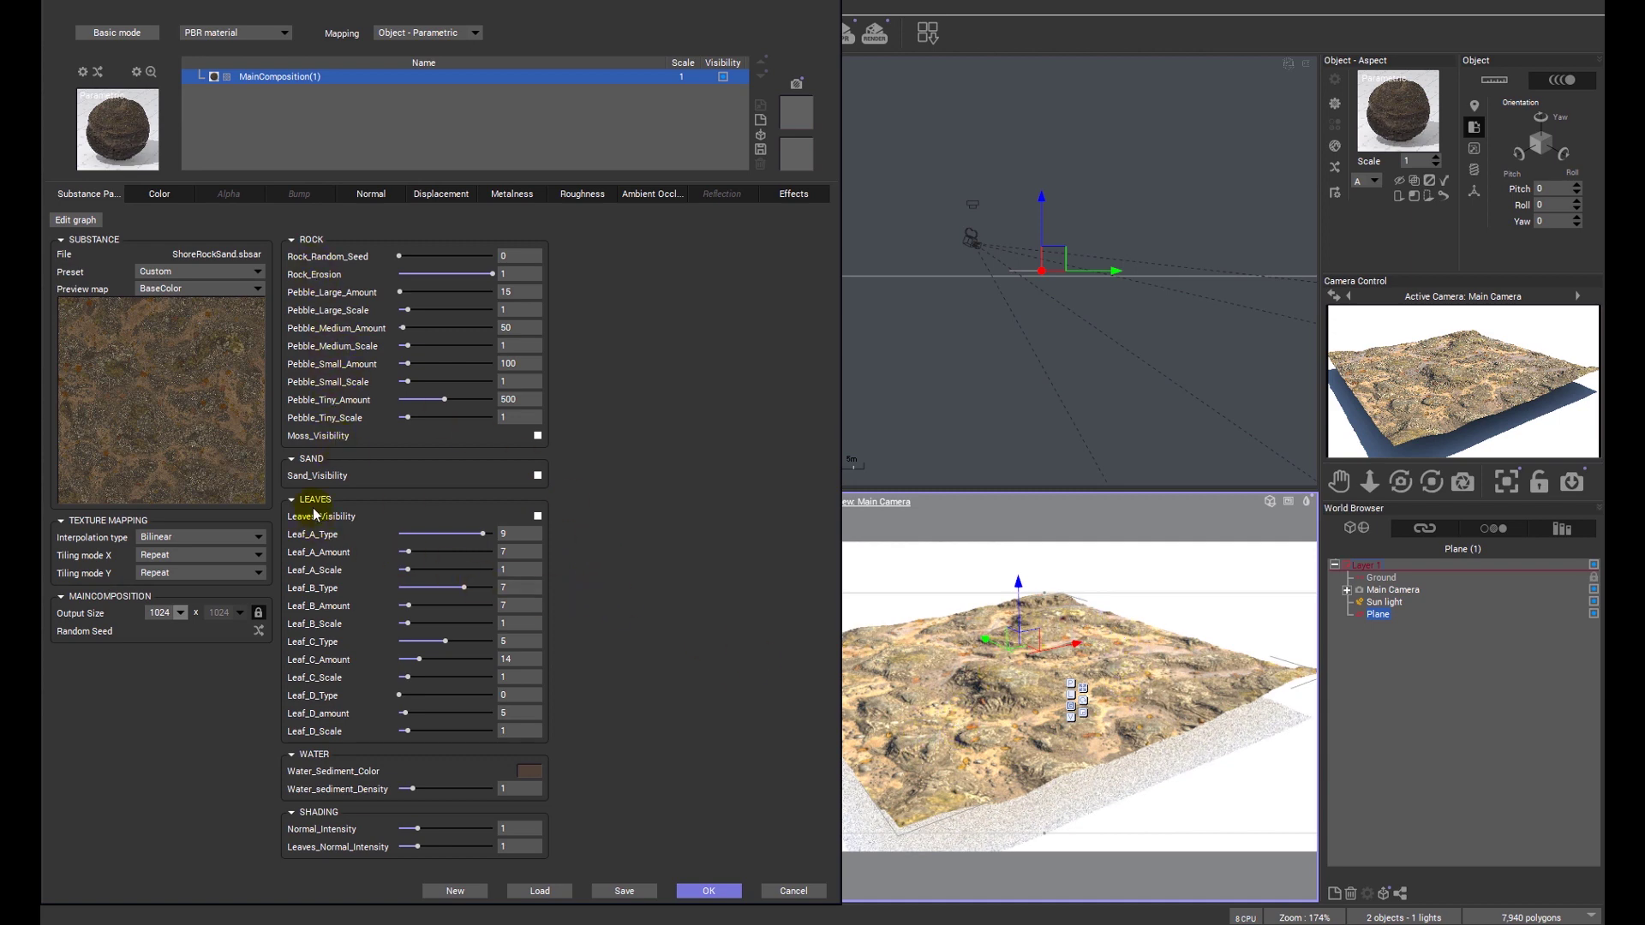
- Enable Sand_Visibility and Leaves_Visibility and set Water_sediment_Density to 6.6
click(537, 476)
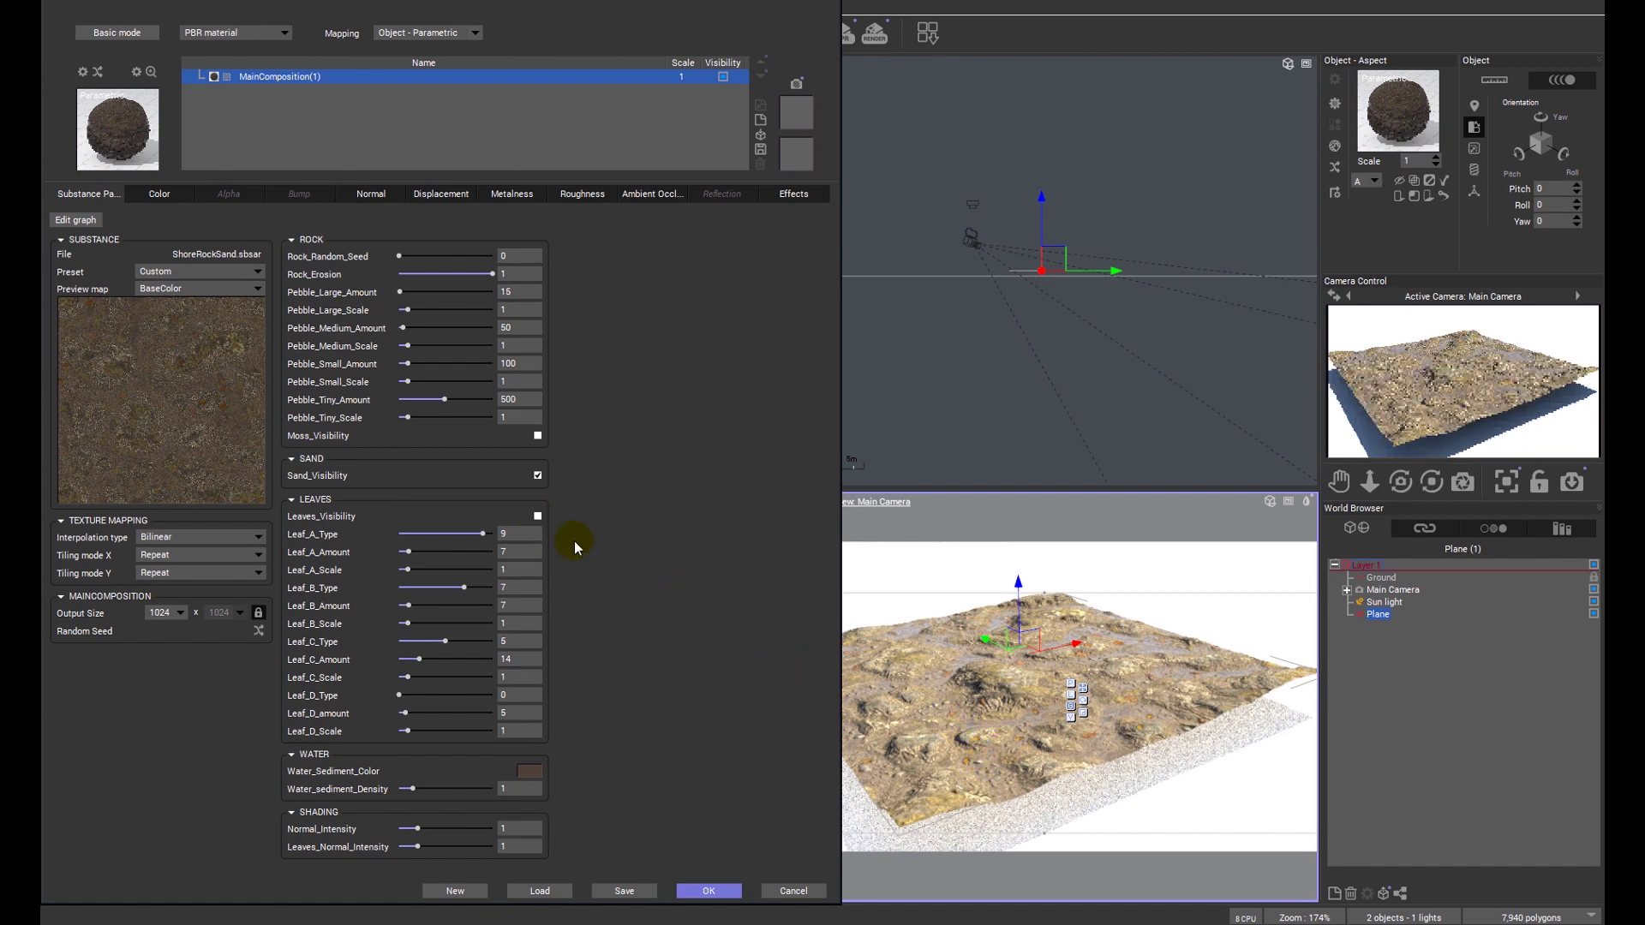
click(538, 516)
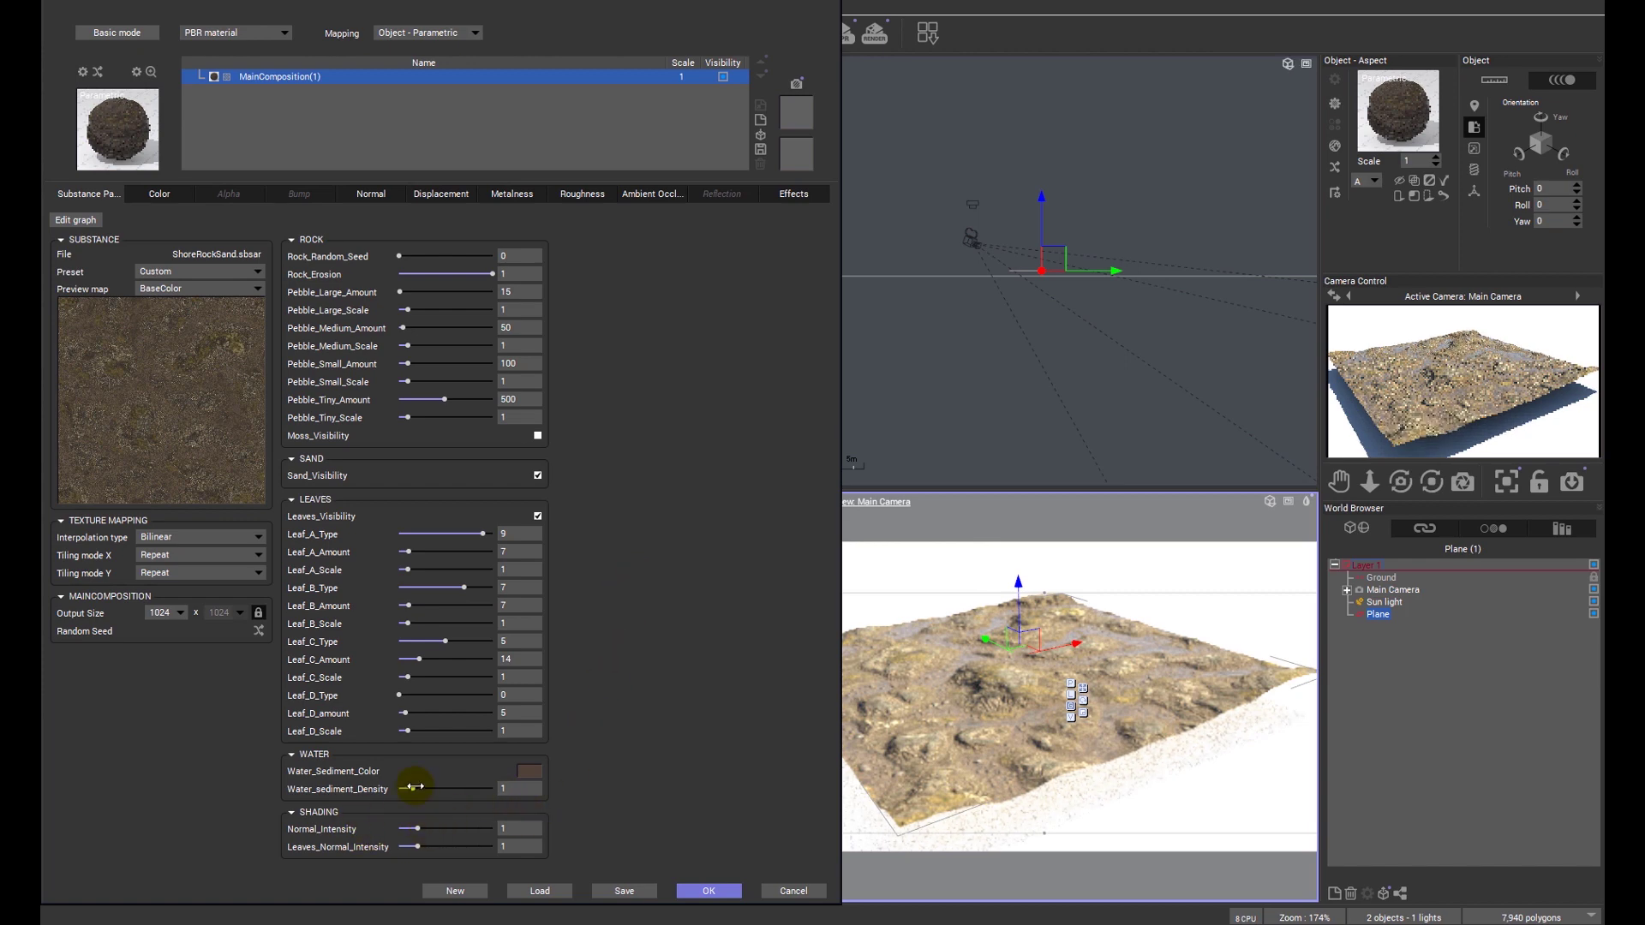
drag(415, 787, 569, 789)
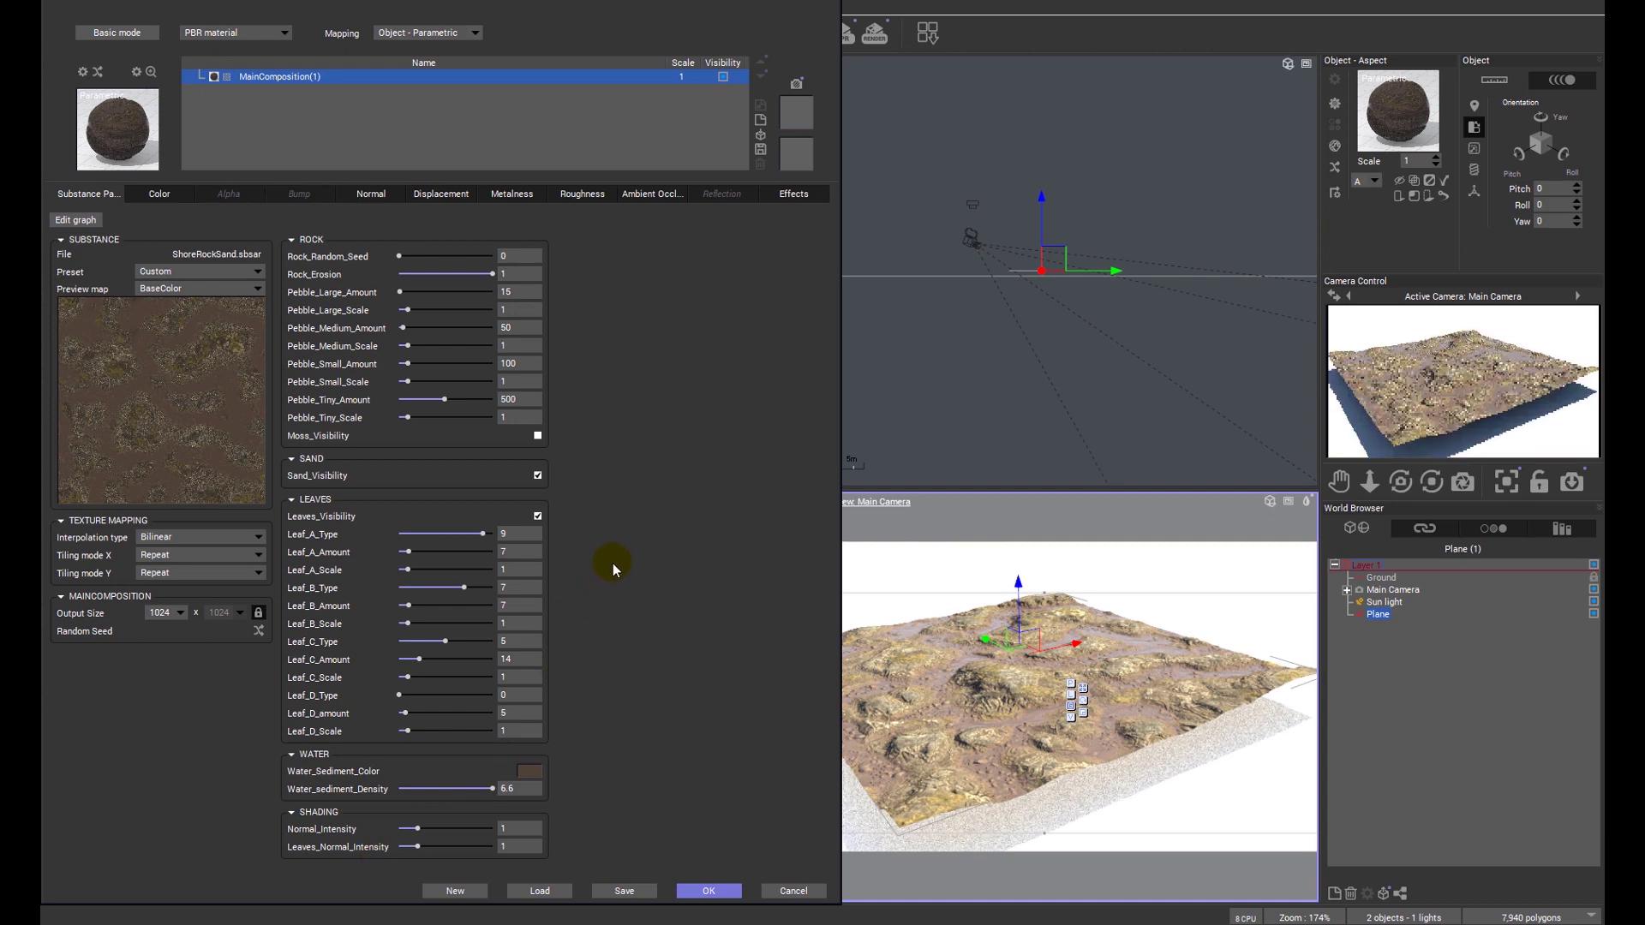
- Set the displacement Depth to 0.3 and bring up the Render Options dialog
click(441, 194)
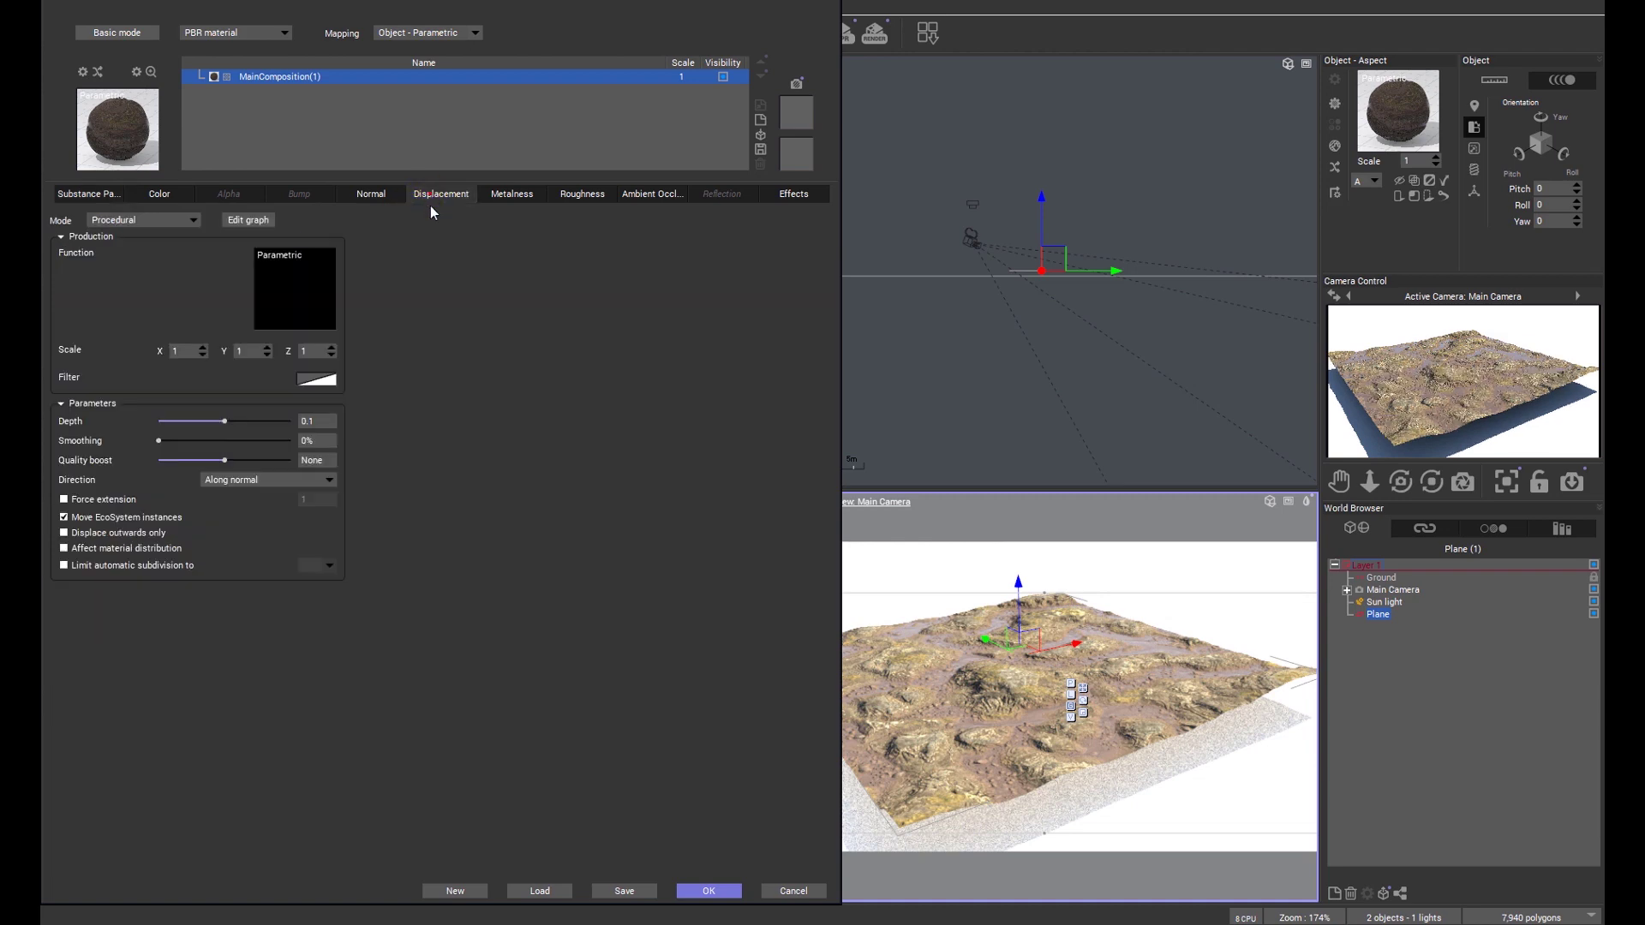
double_click(314, 420)
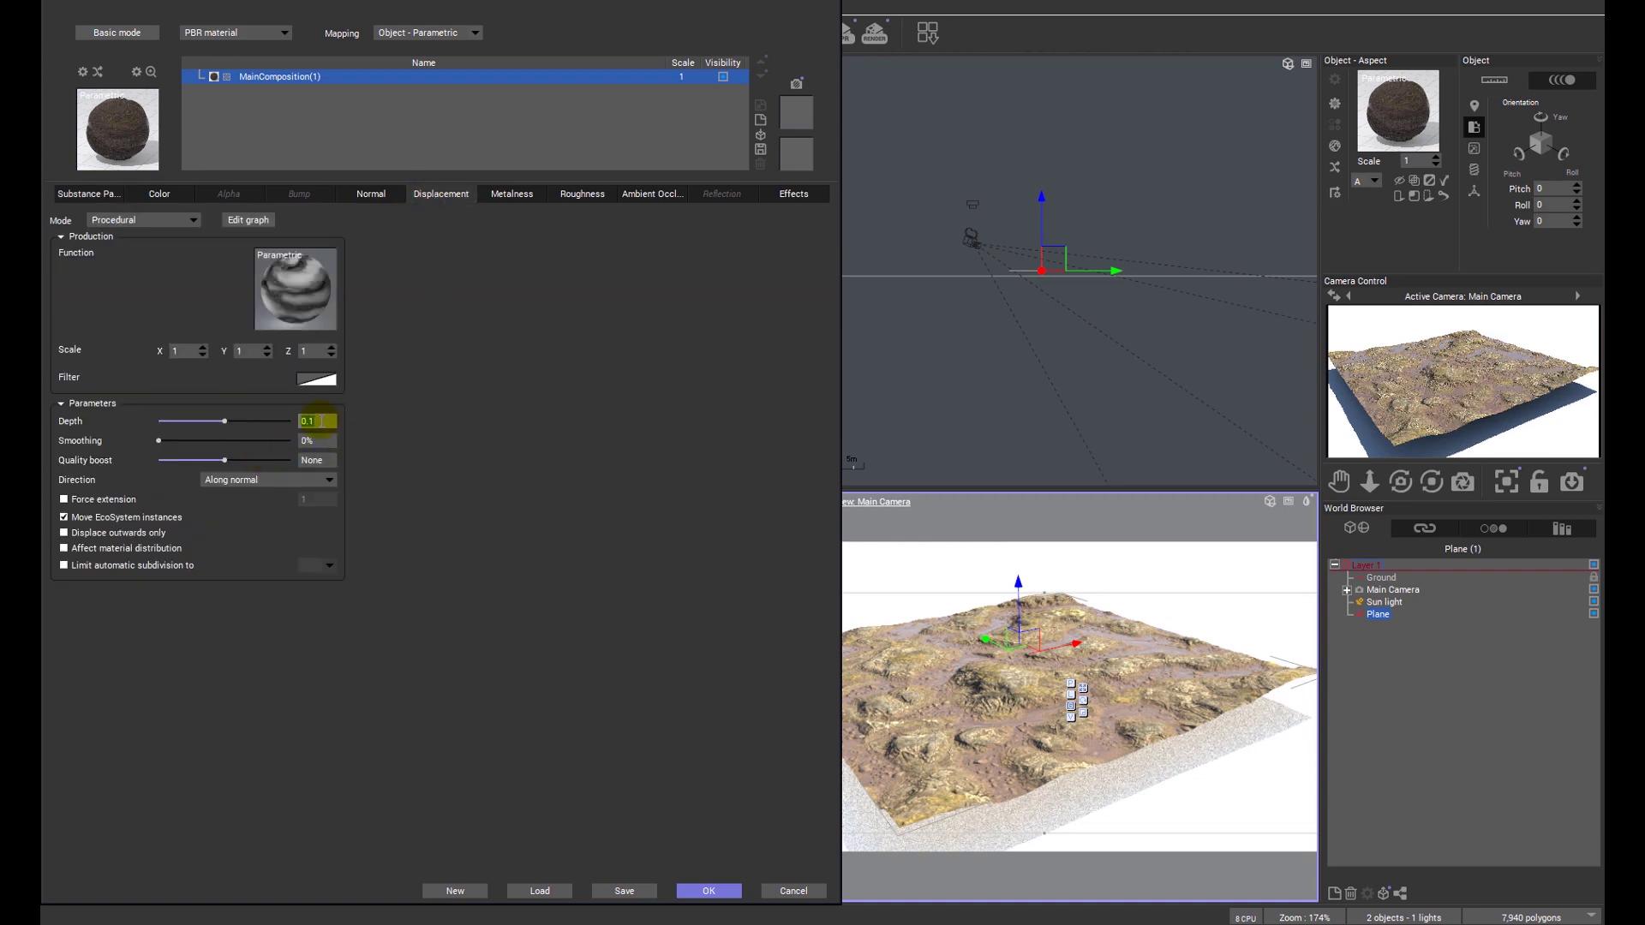
text(0.3)
key(Return)
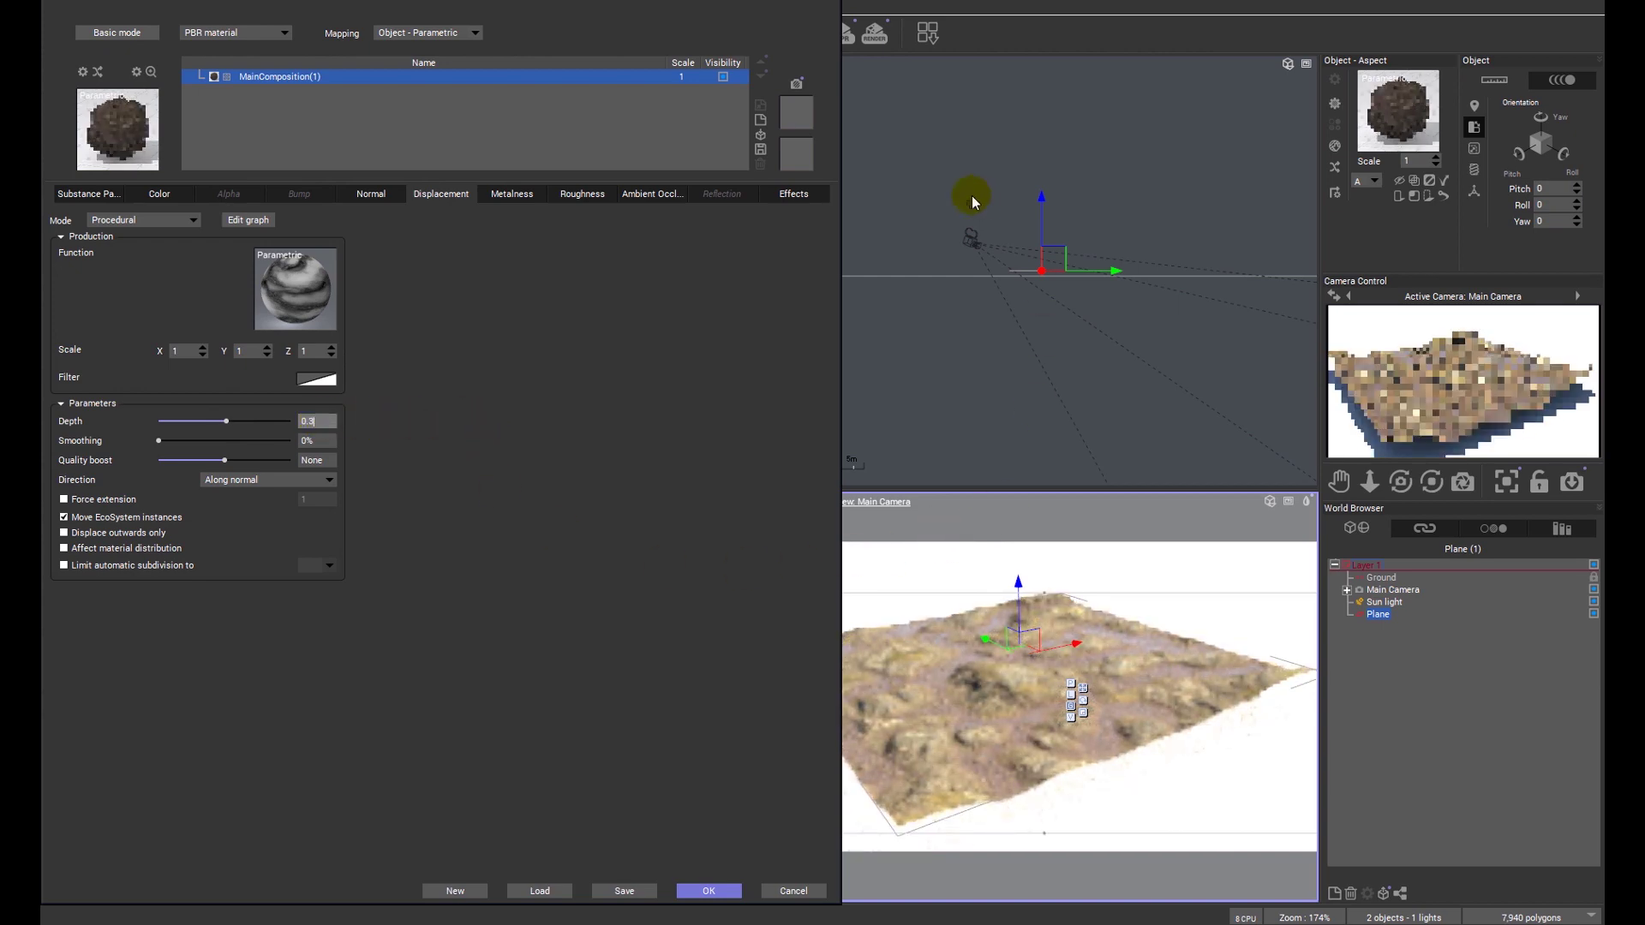
right_click(873, 44)
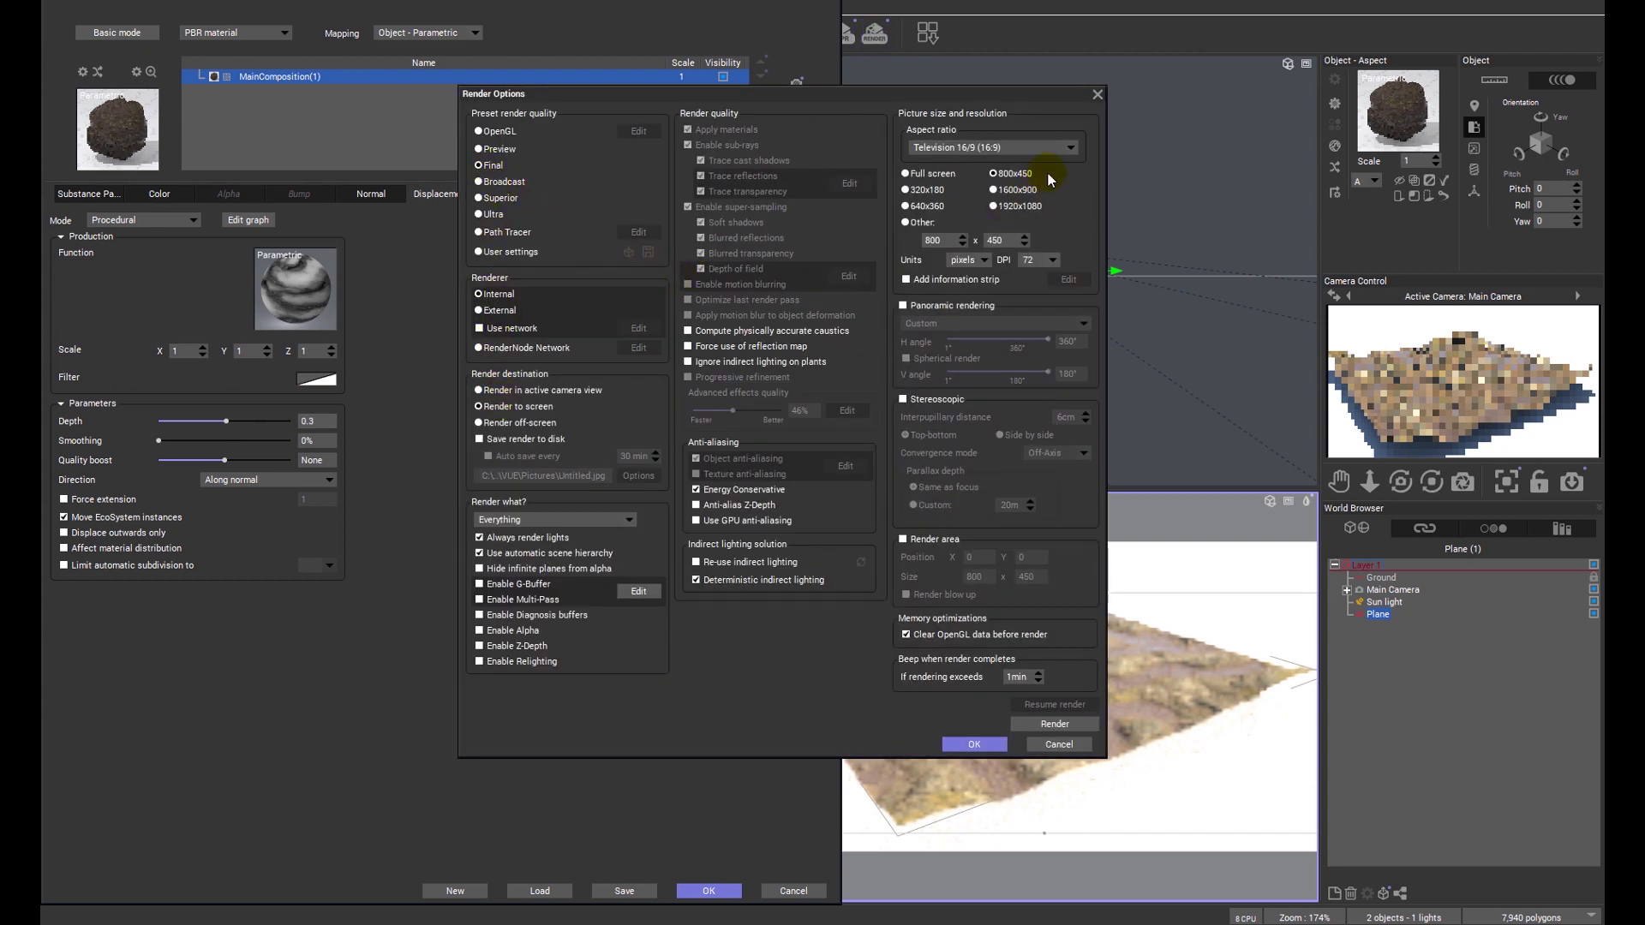
- Render the displaced terrain at 800x450 and dismiss the post-render dialog
click(1050, 725)
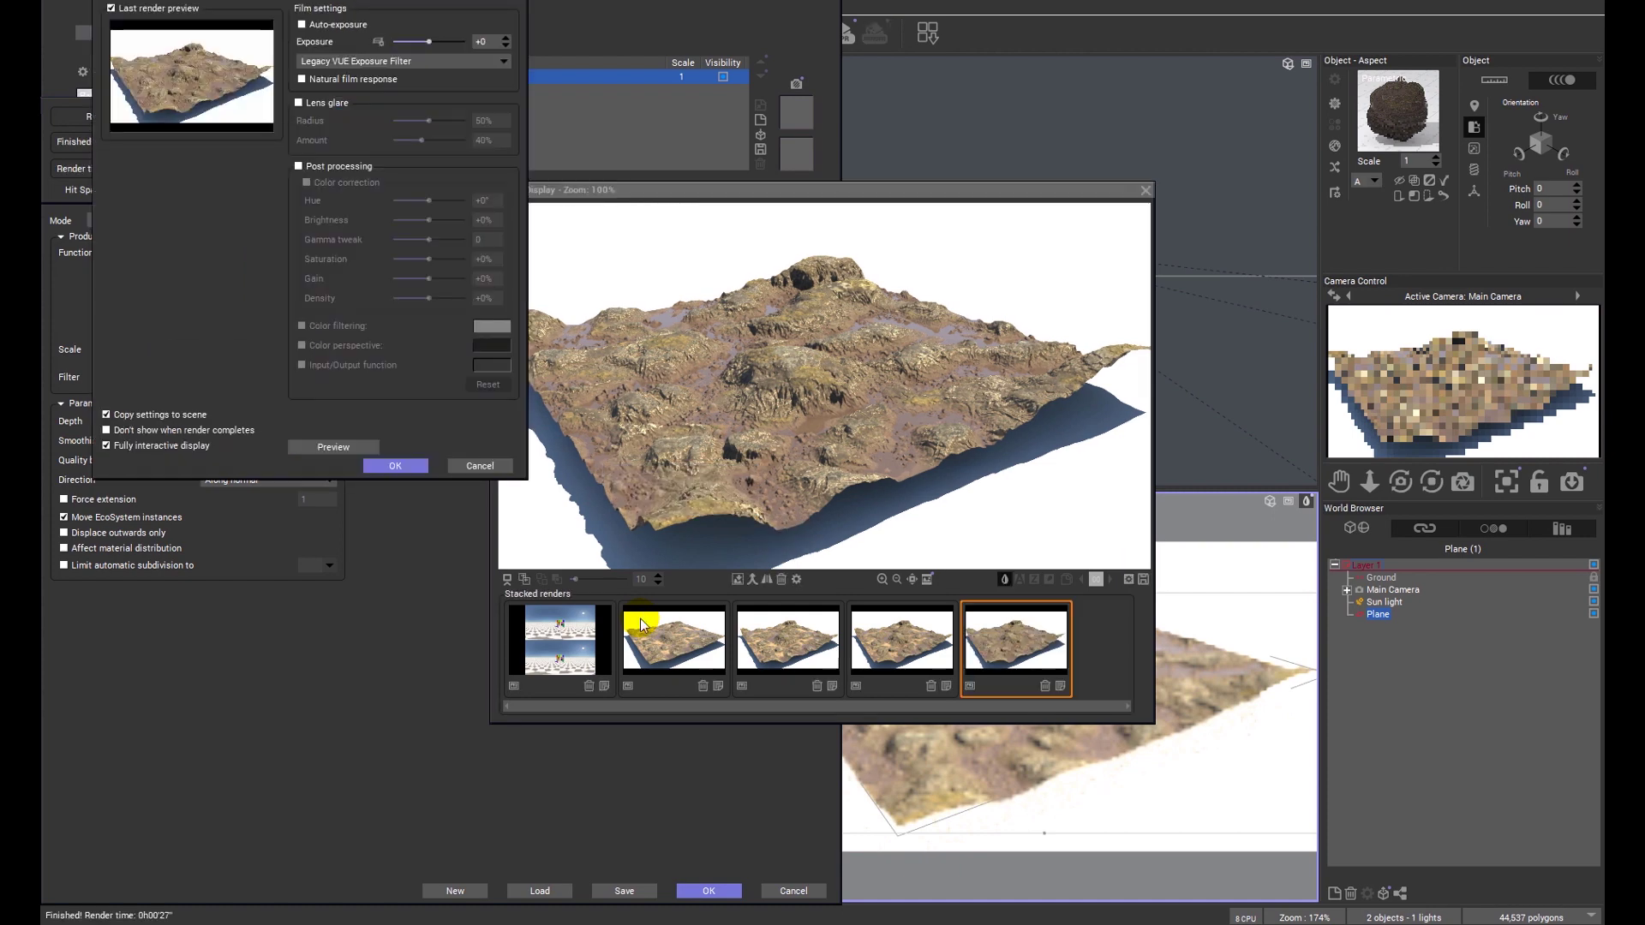
click(397, 467)
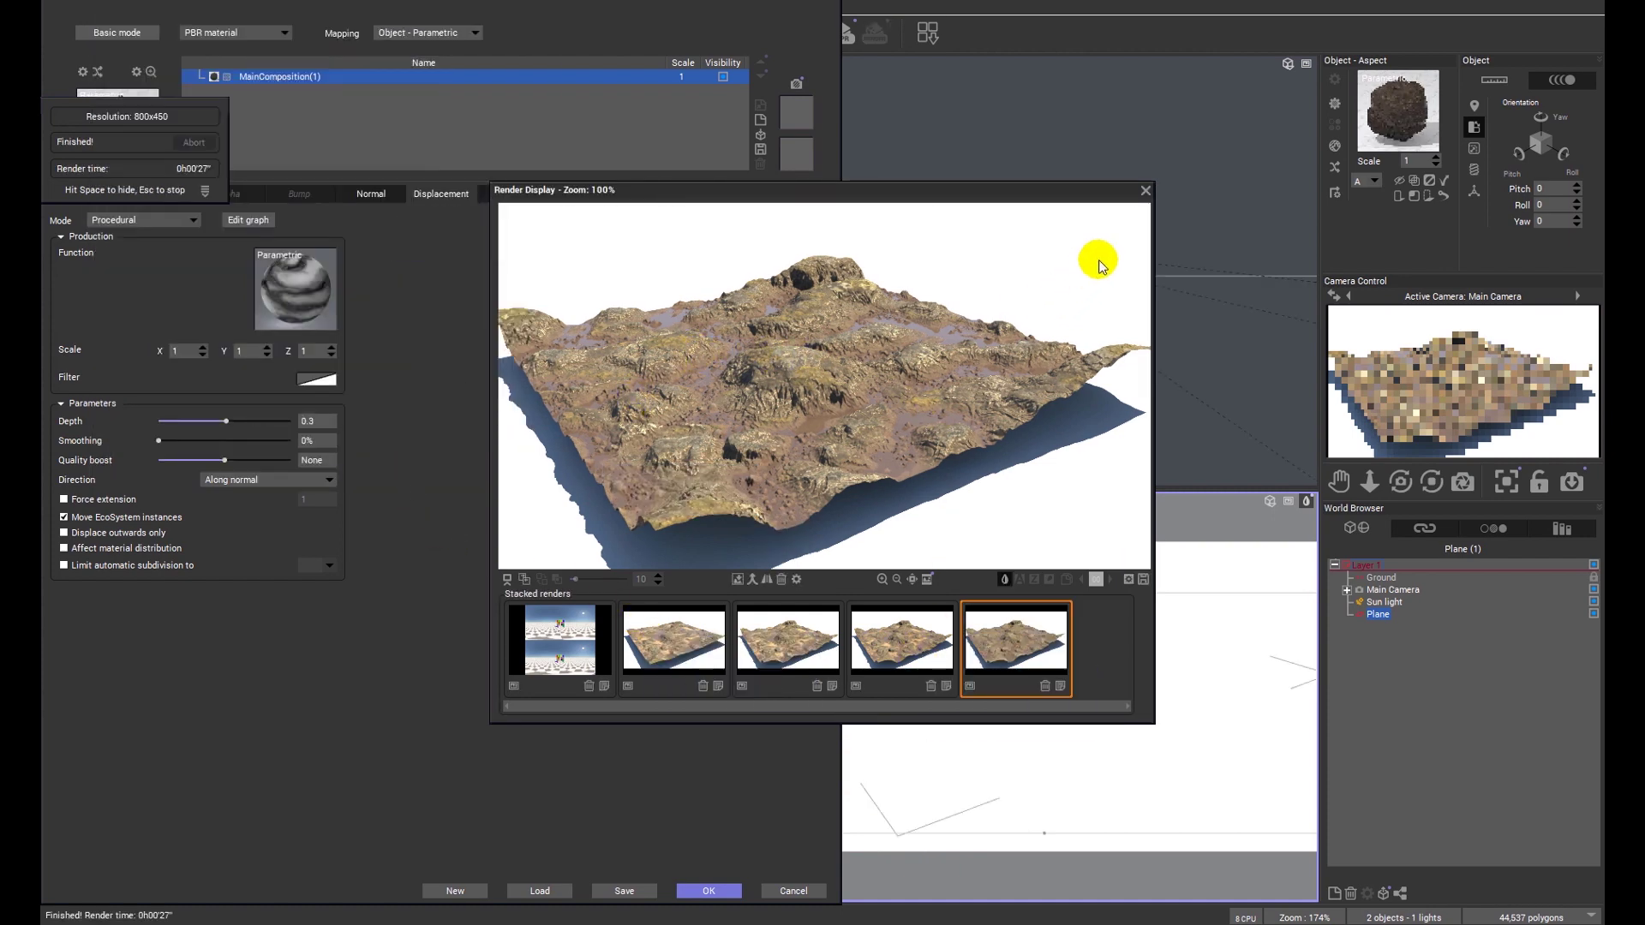
- Drop the substance output size back to 256 and re-render the scene
click(1145, 191)
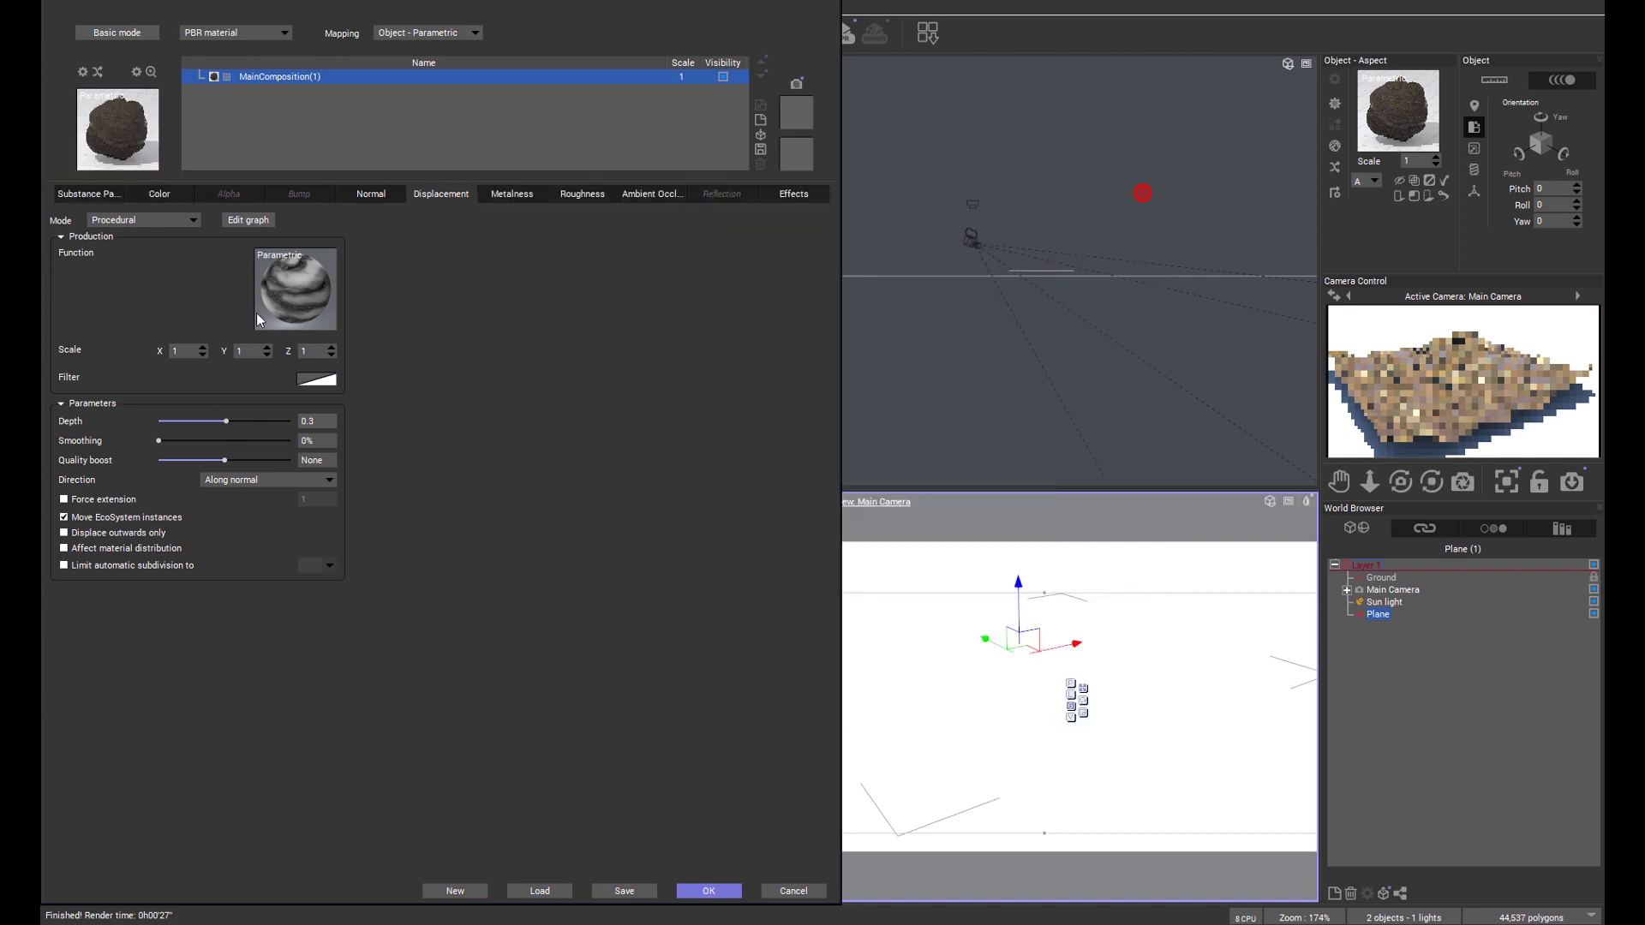
click(93, 194)
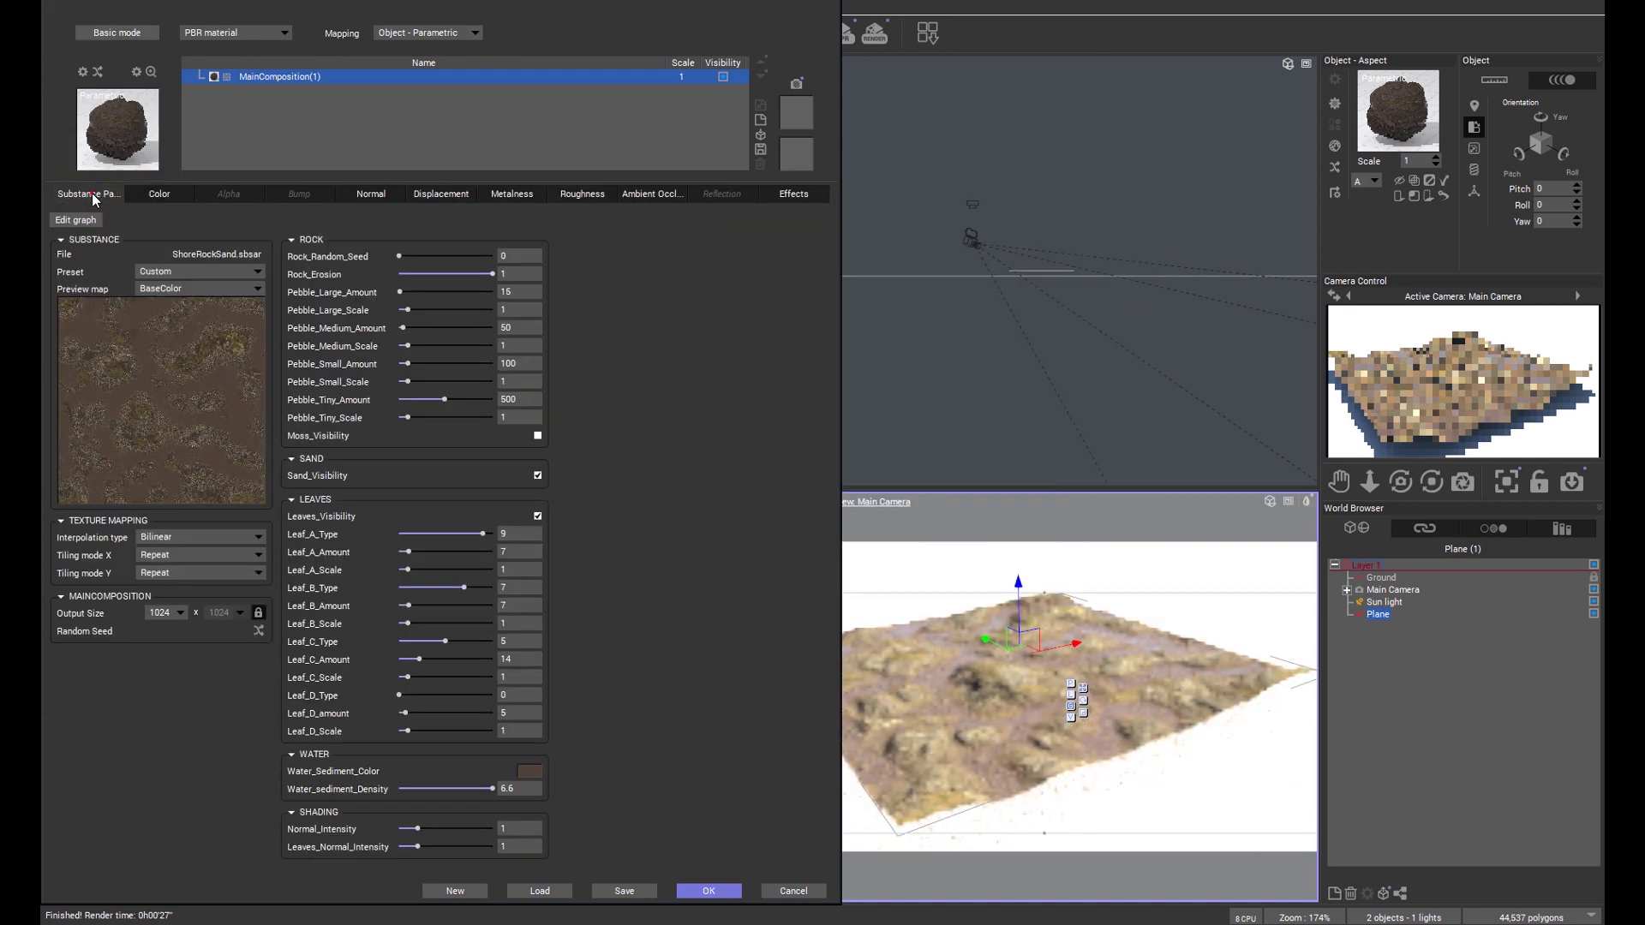
click(176, 613)
click(156, 677)
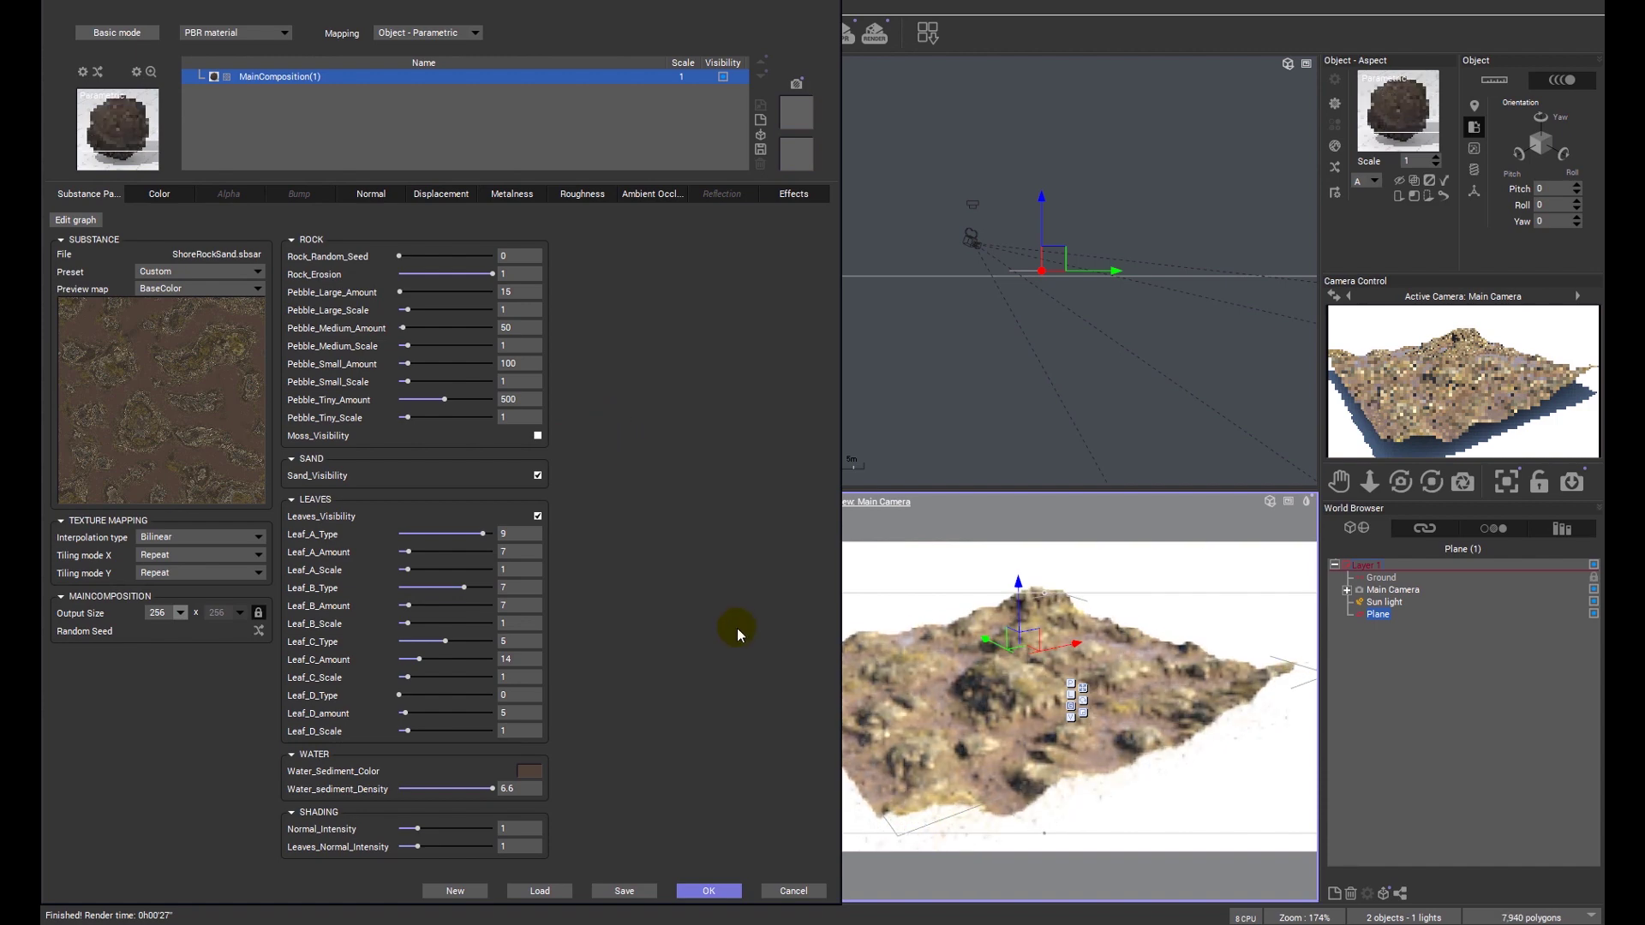
key(ctrl+F9)
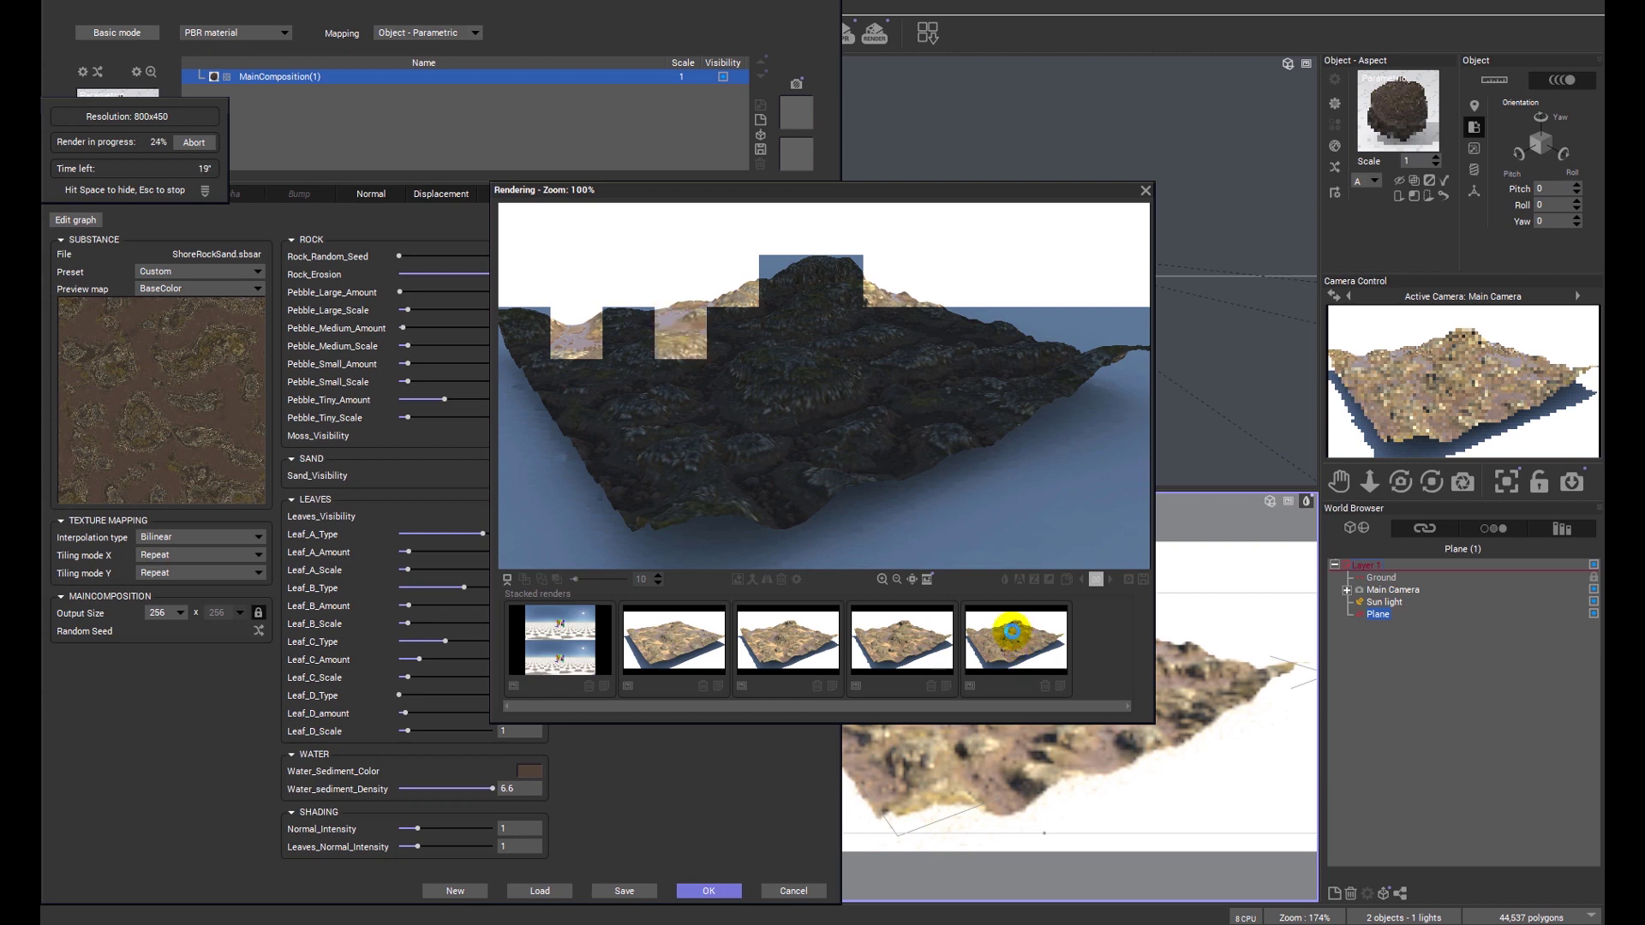
- Compare the new render with the previous one using the split line, then close the render window
mouse_move(1012, 631)
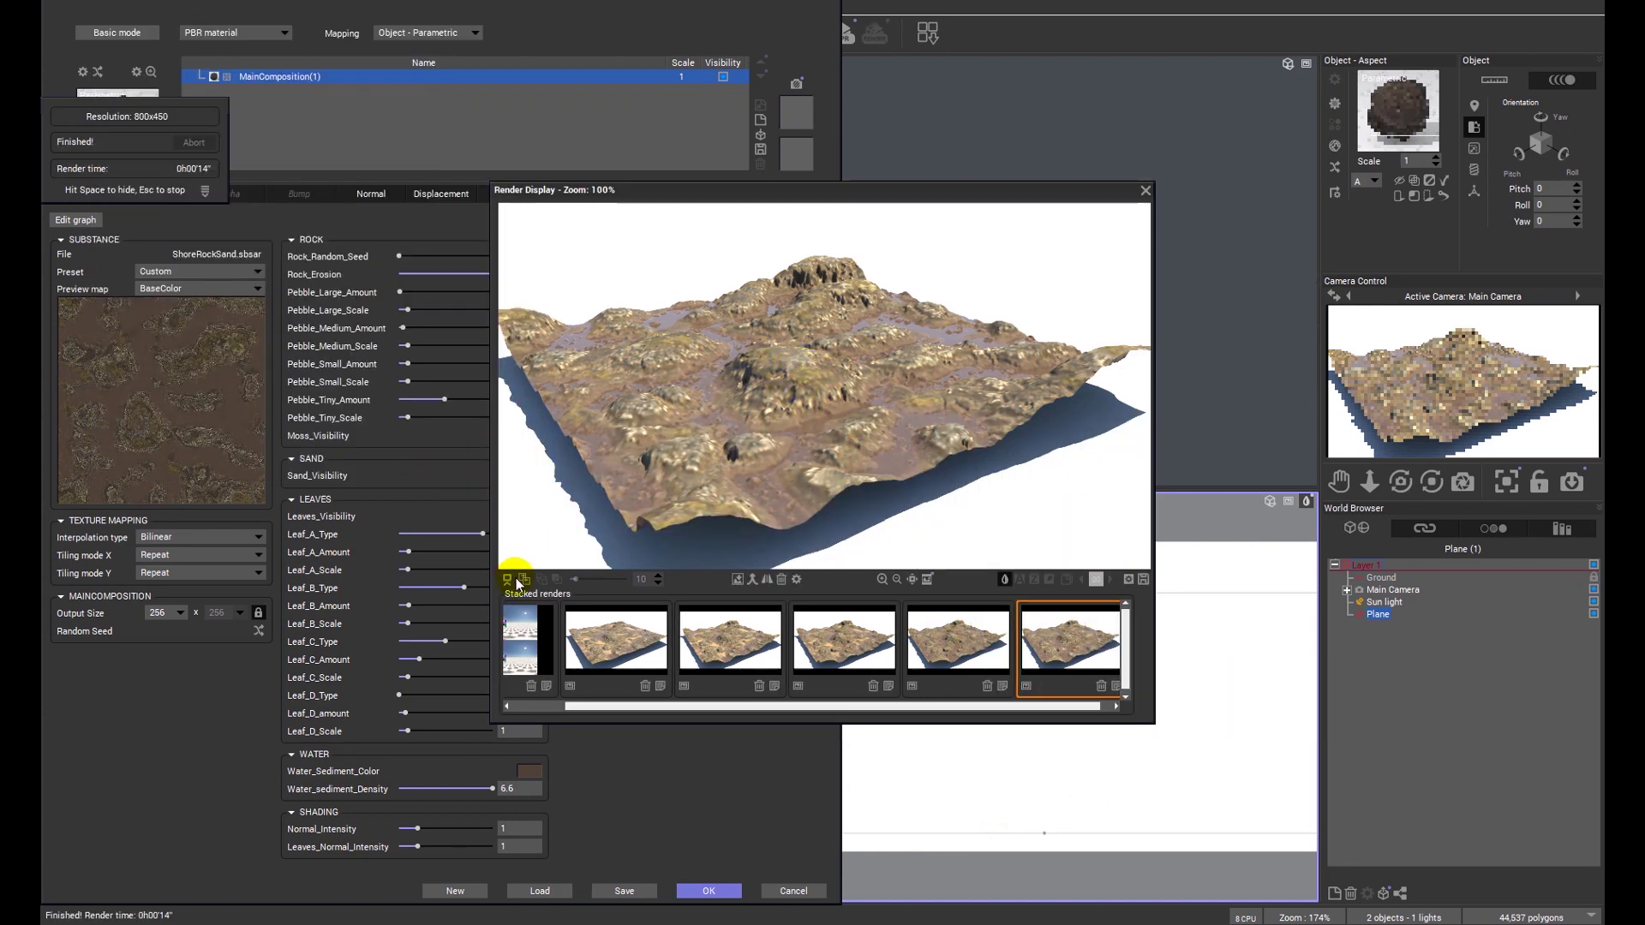
click(524, 580)
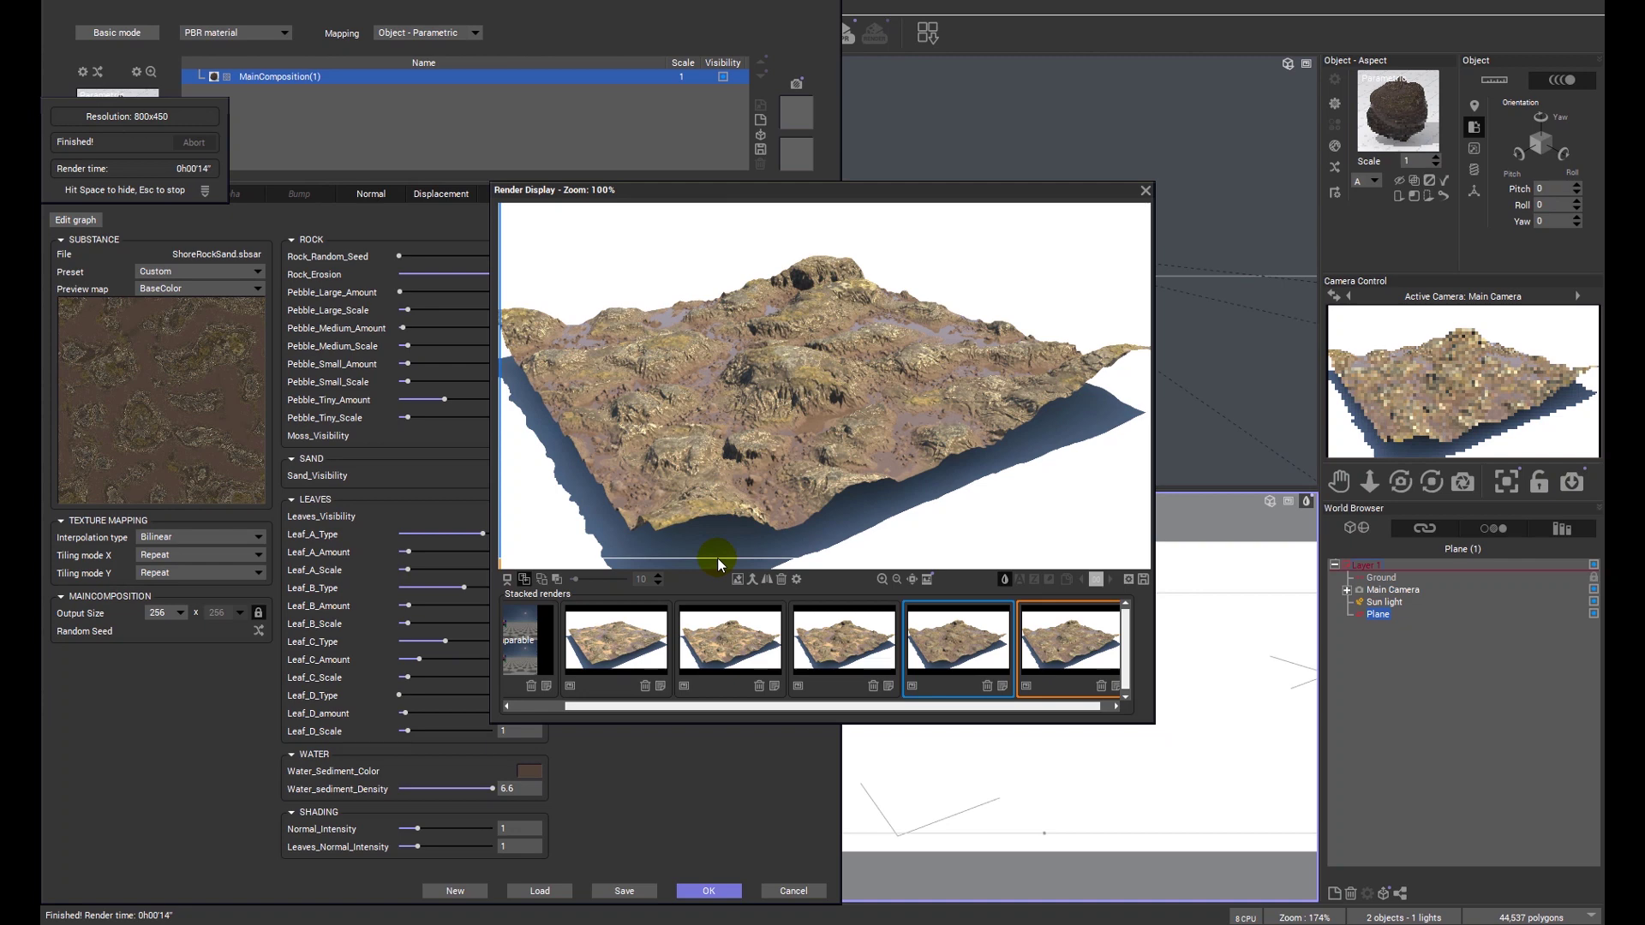
drag(718, 558, 1146, 195)
click(1145, 191)
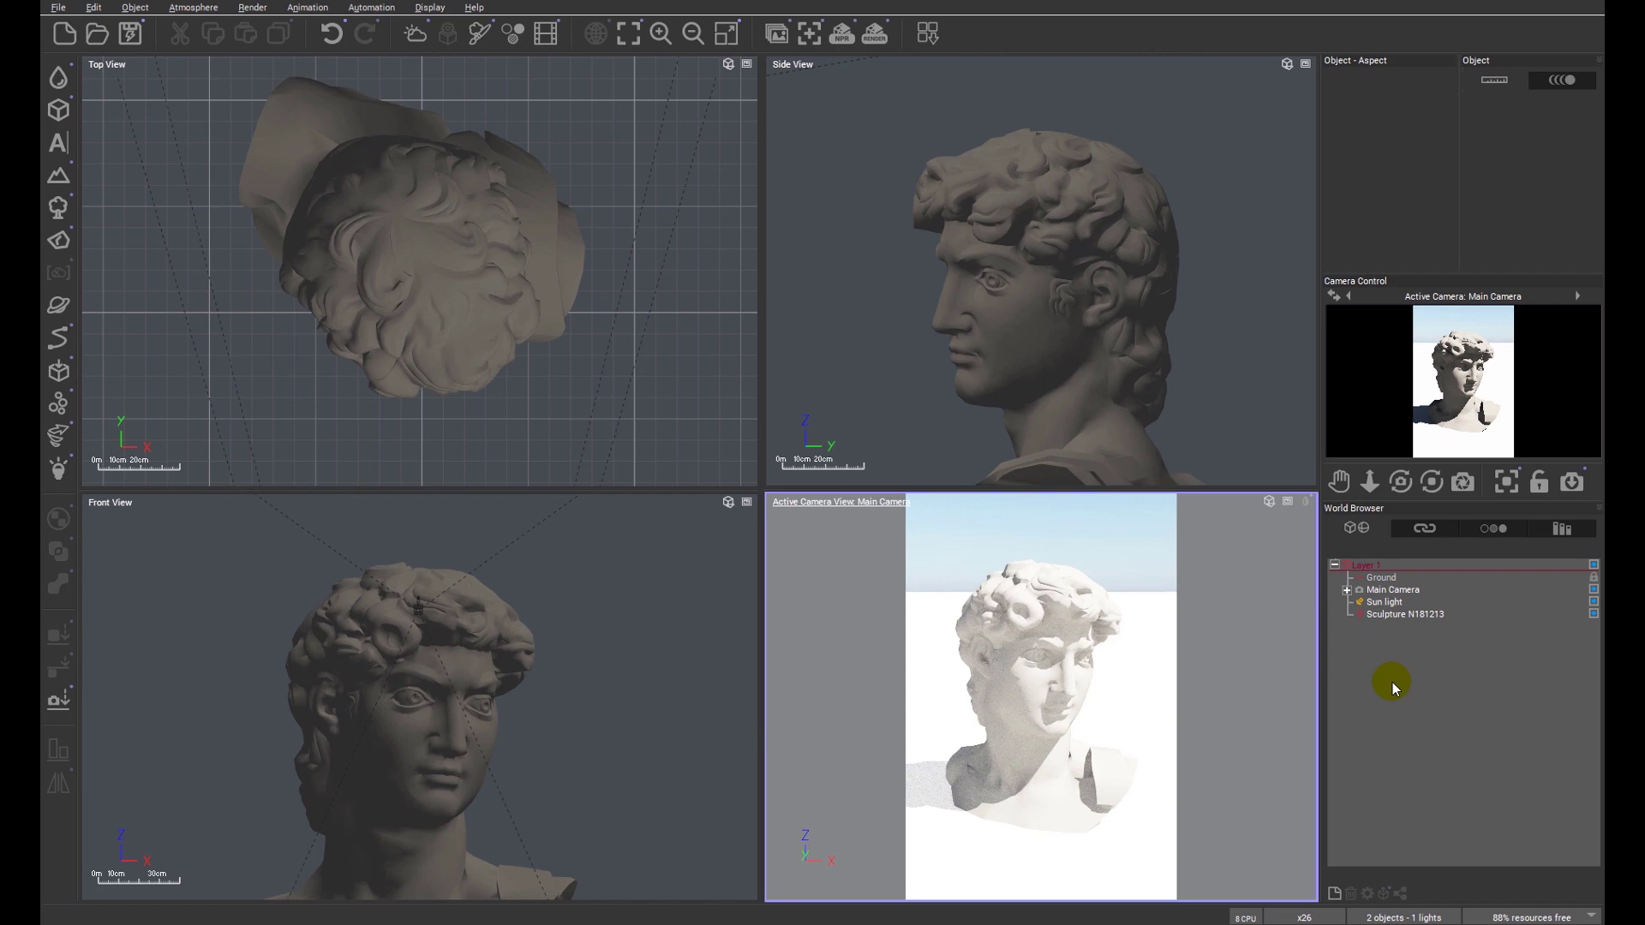
- Select Sculpture N181213 in the World Browser
click(1414, 614)
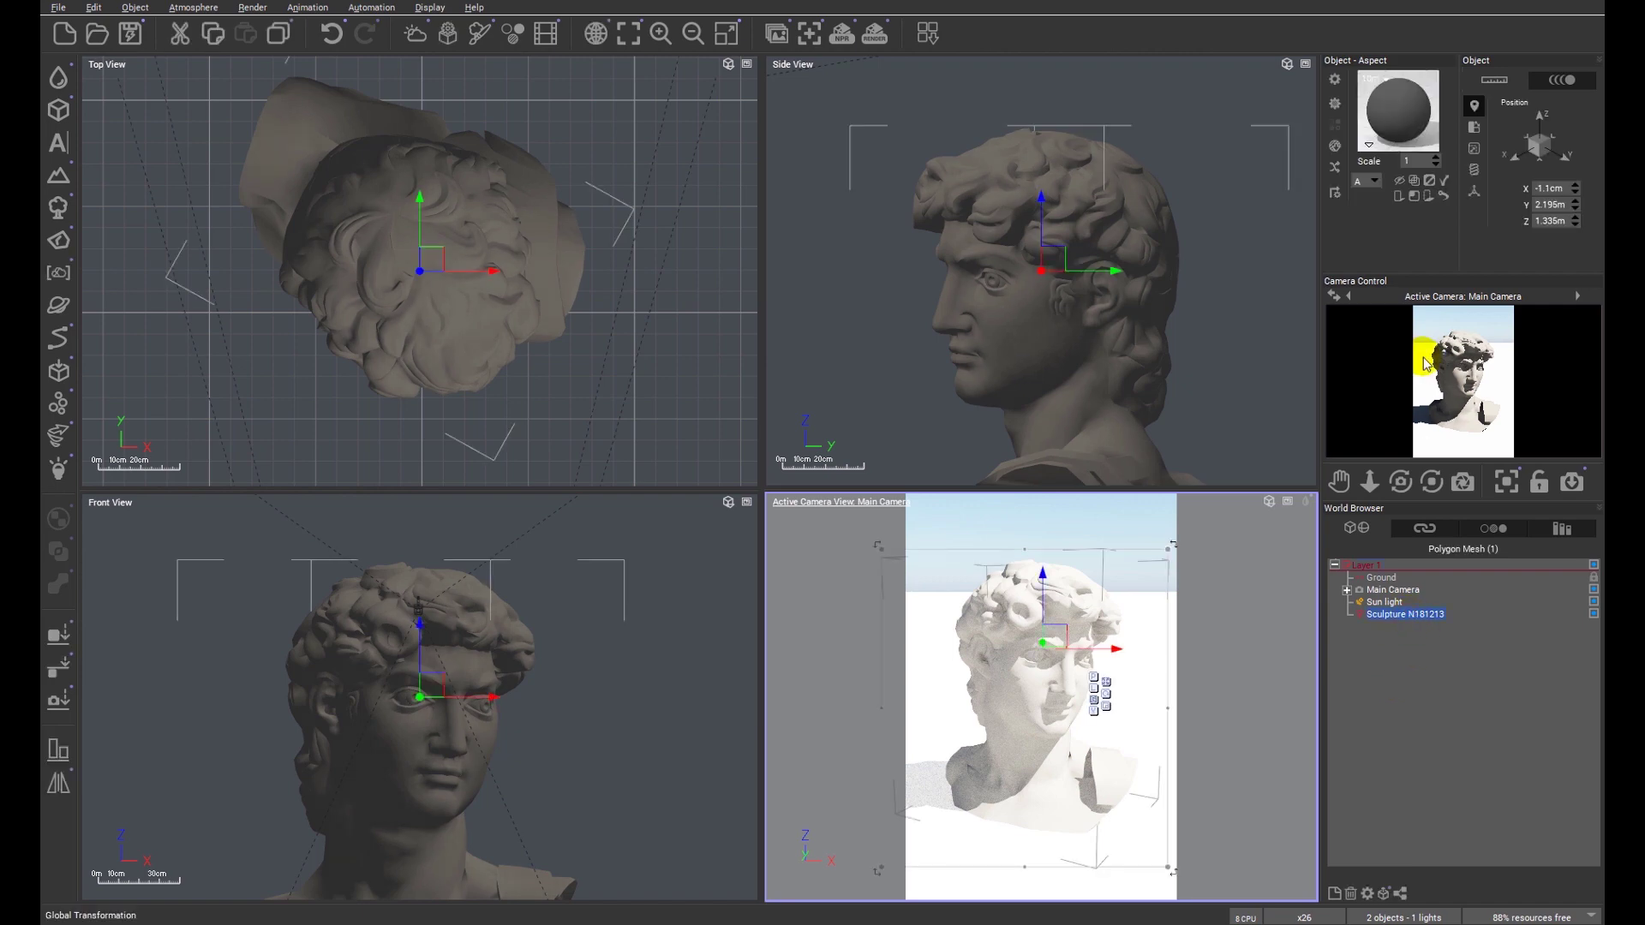
- Load the JRO_MossyRock_B Substance material from SP_Materials onto the sculpture
right_click(1416, 140)
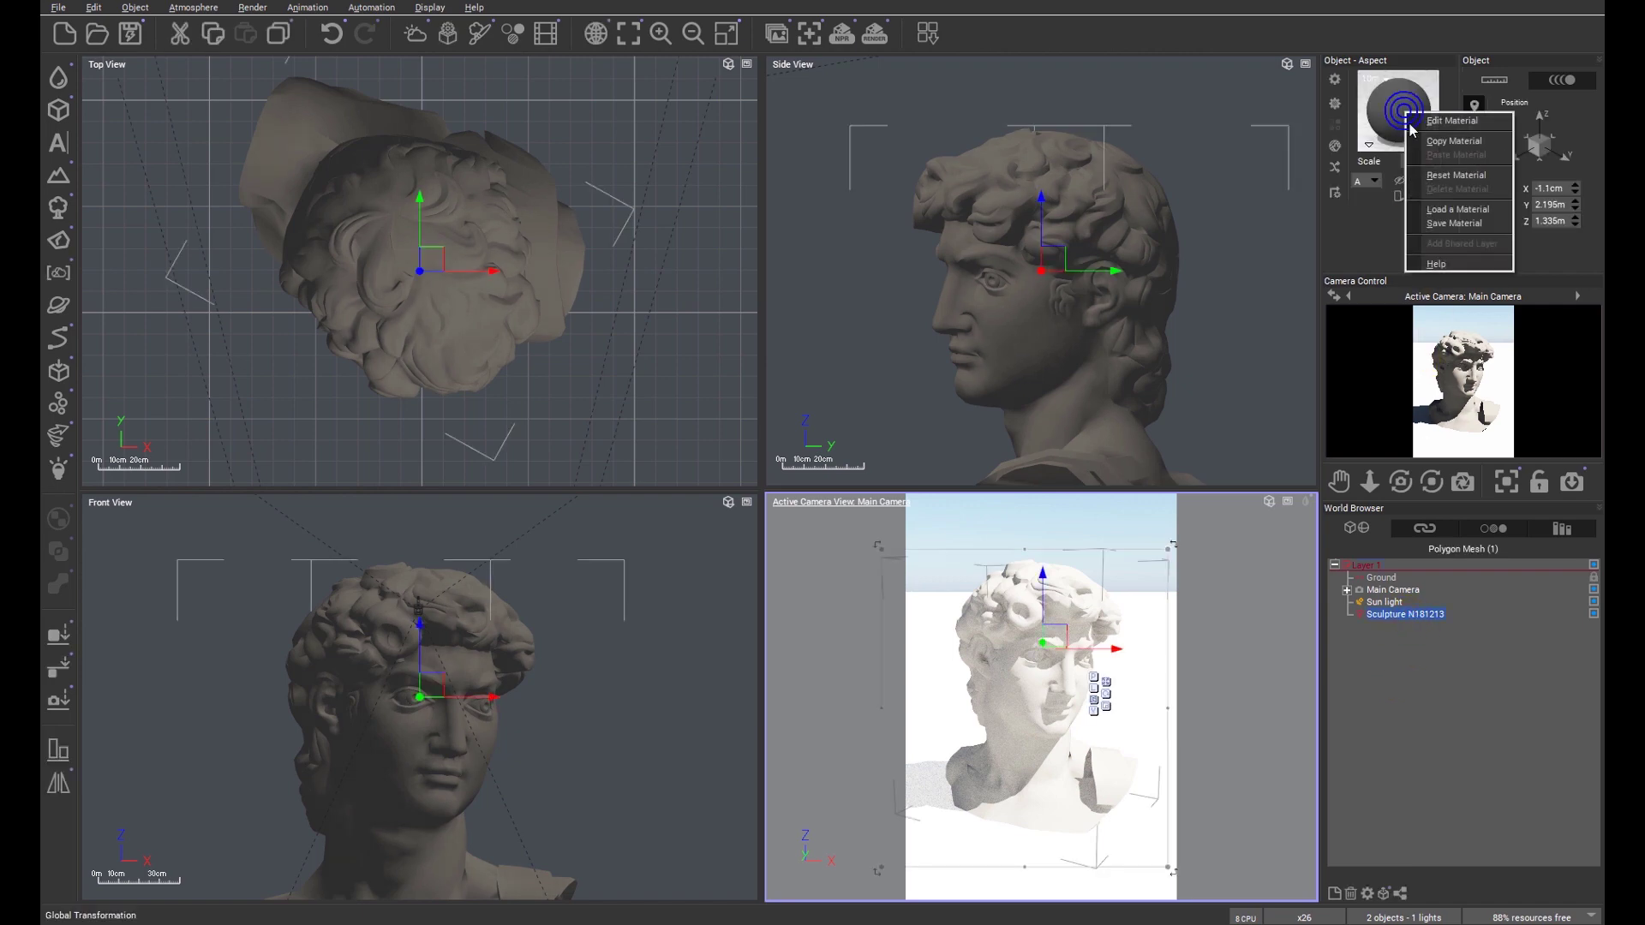
click(1438, 210)
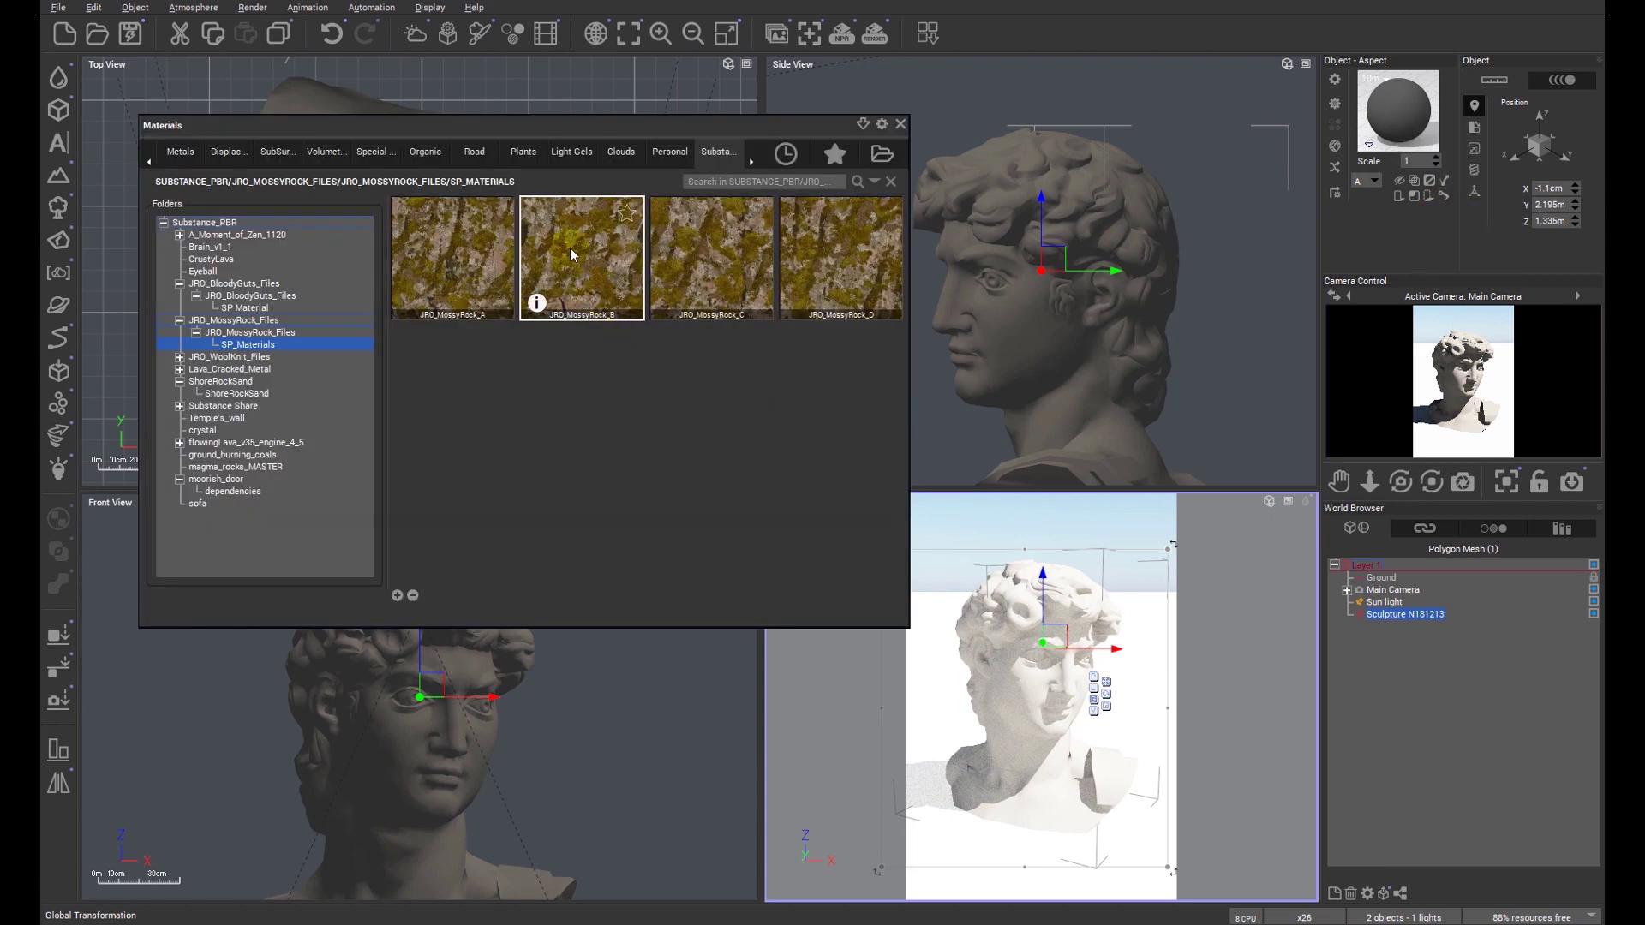
double_click(569, 248)
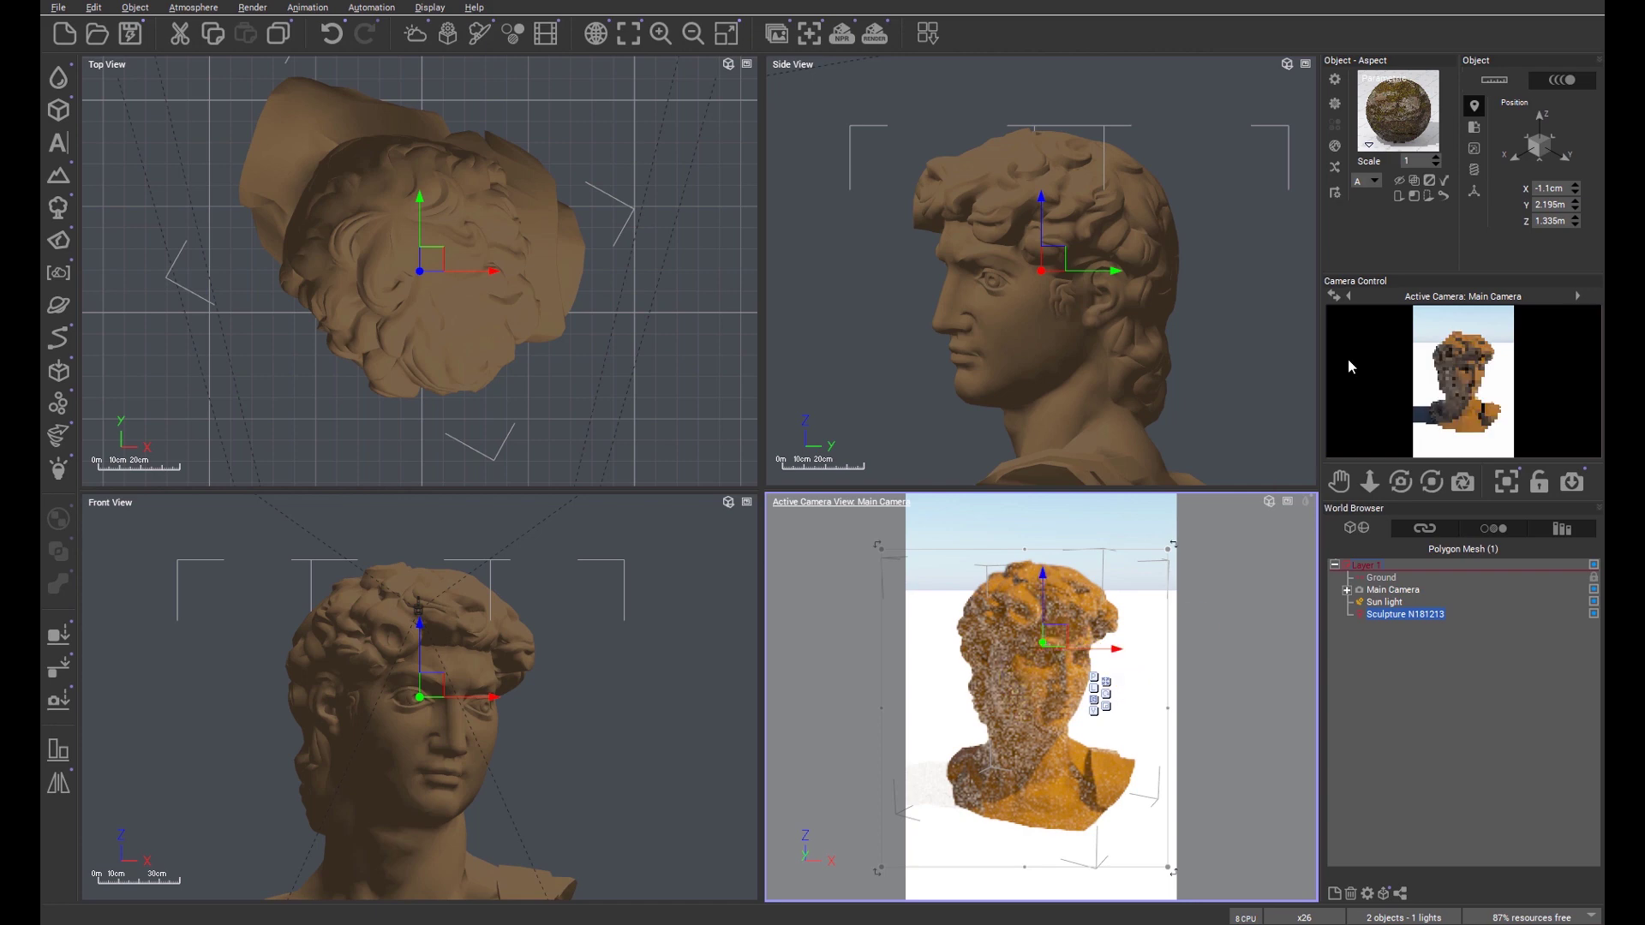
- Open JRO_MossyRock_B in the Advanced Material Editor and review its Substance and Color settings
right_click(1388, 107)
click(1435, 118)
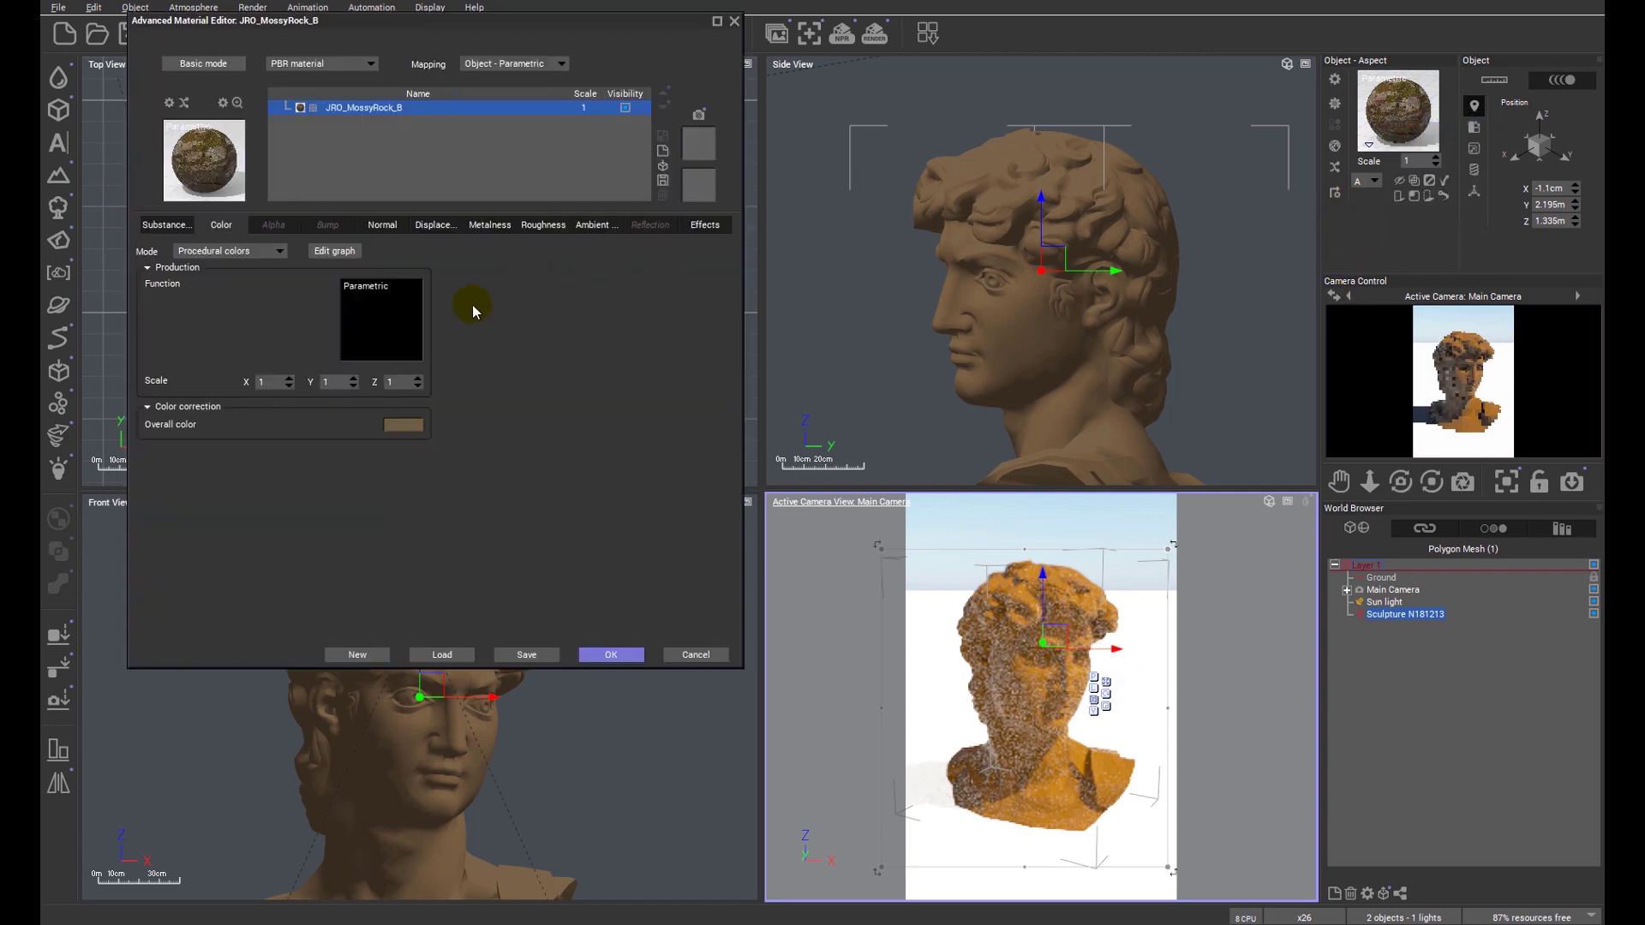
click(165, 225)
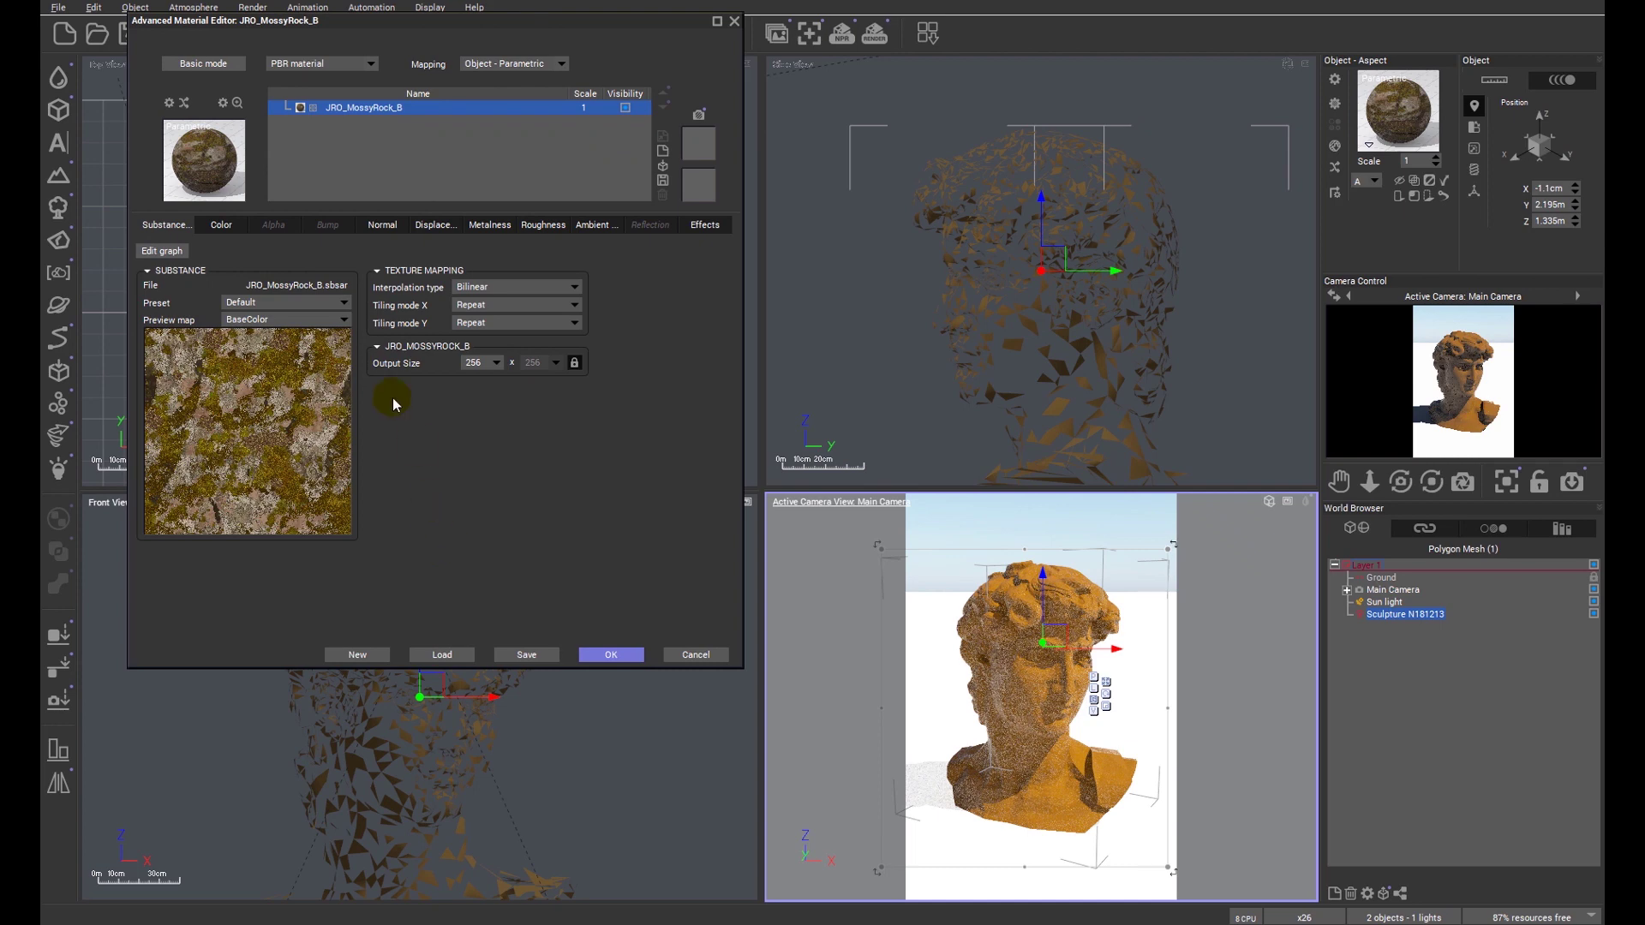
click(235, 224)
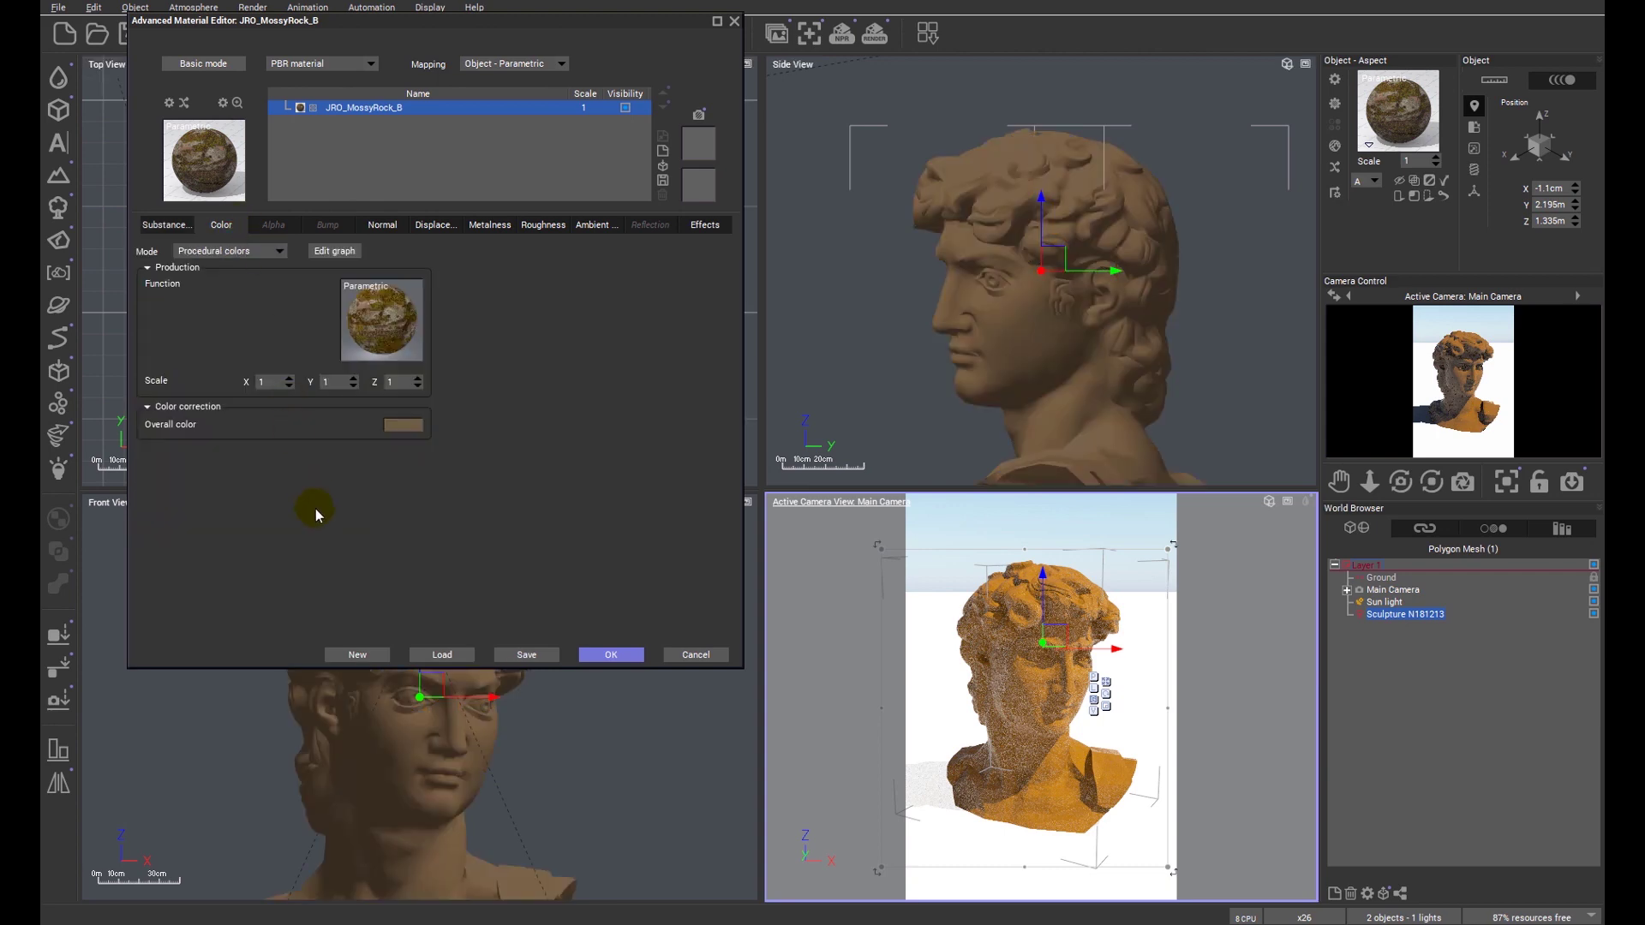
- Open the colour function graph and rearrange its output and converter nodes
click(337, 253)
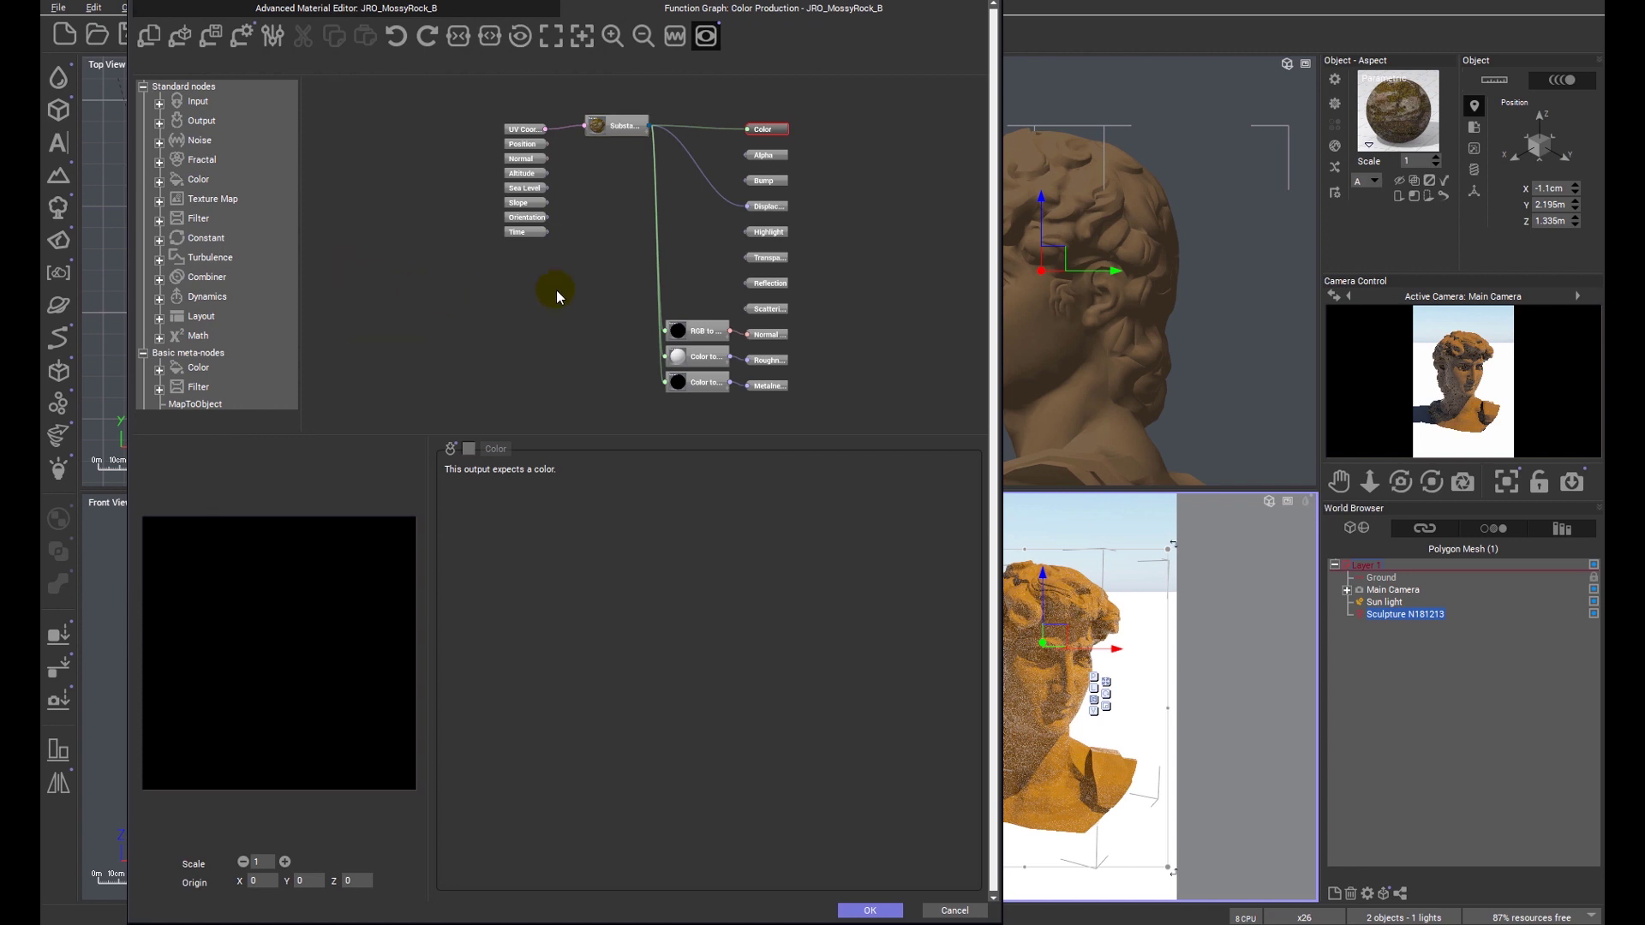
right_drag(623, 257, 594, 254)
drag(834, 100, 938, 396)
drag(664, 284, 783, 328)
middle_drag(640, 193, 607, 247)
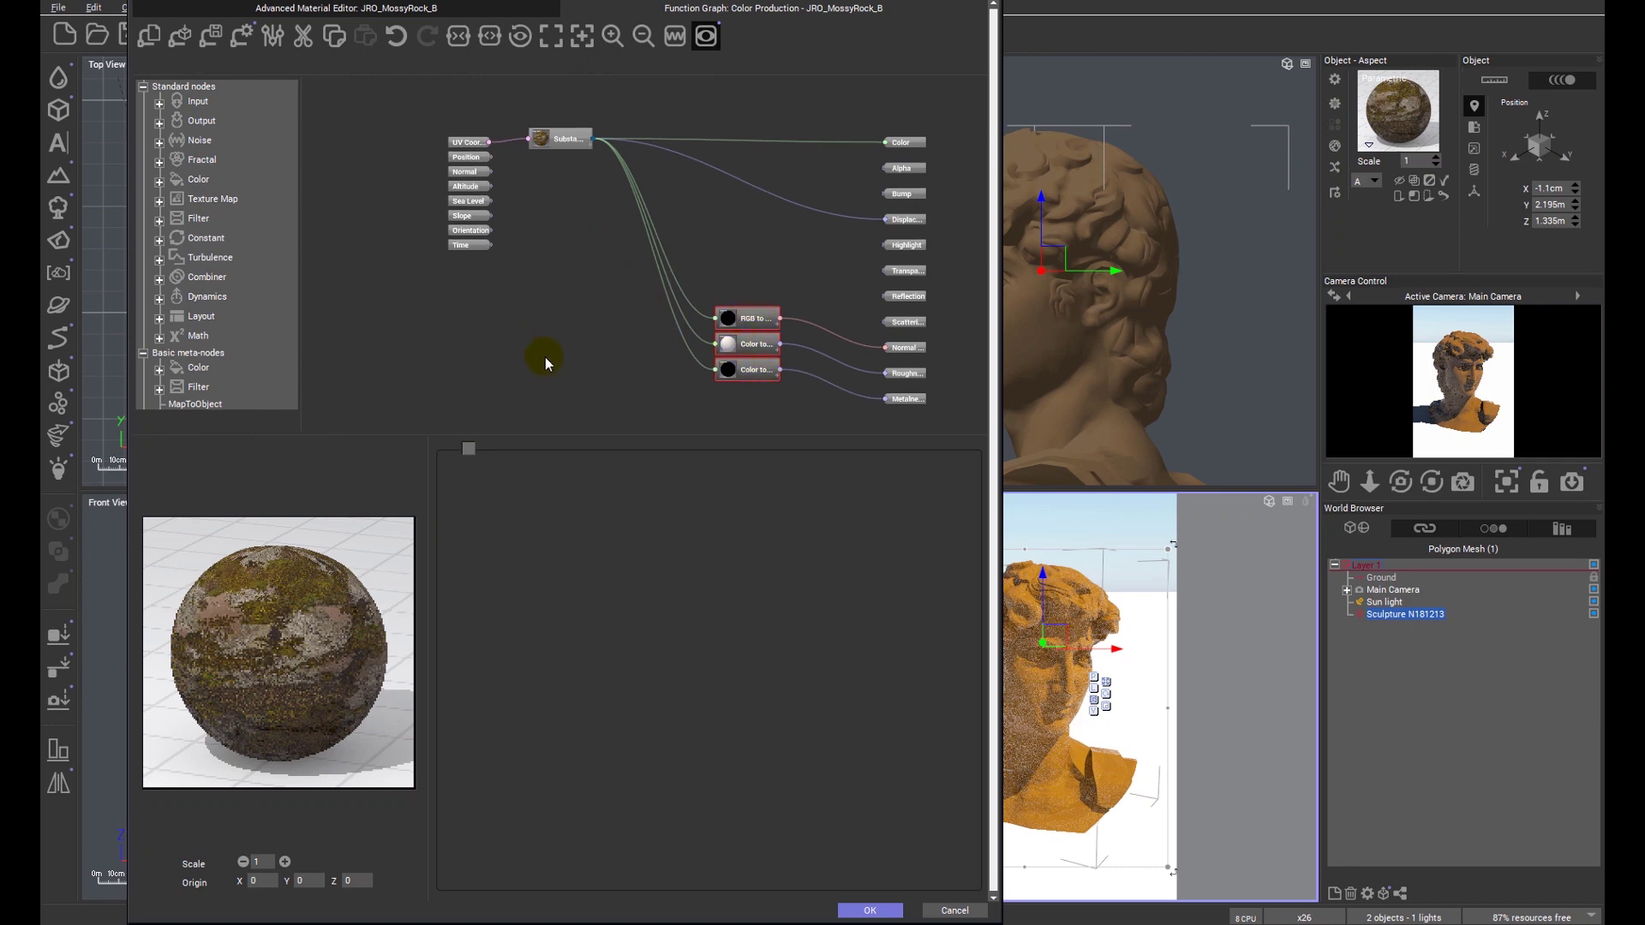
mouse_move(551, 191)
middle_down()
mouse_move(558, 246)
mouse_move(551, 213)
middle_up()
- Set the UV Coordinates node's mapping mode to Faces and confirm the graph
click(473, 162)
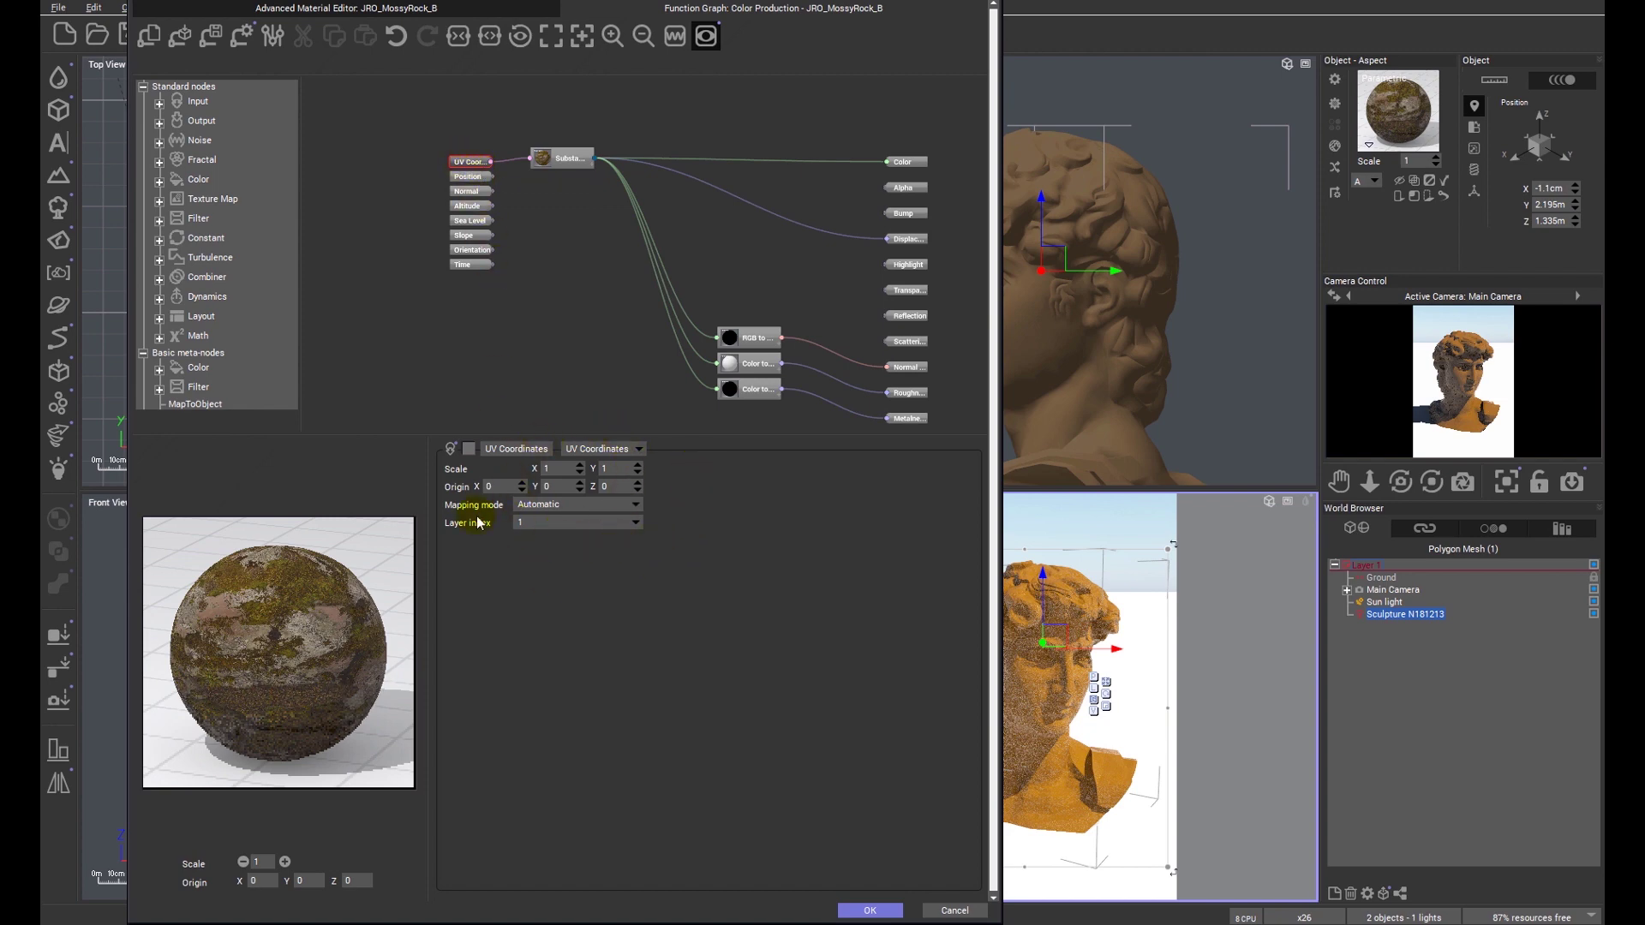
click(550, 506)
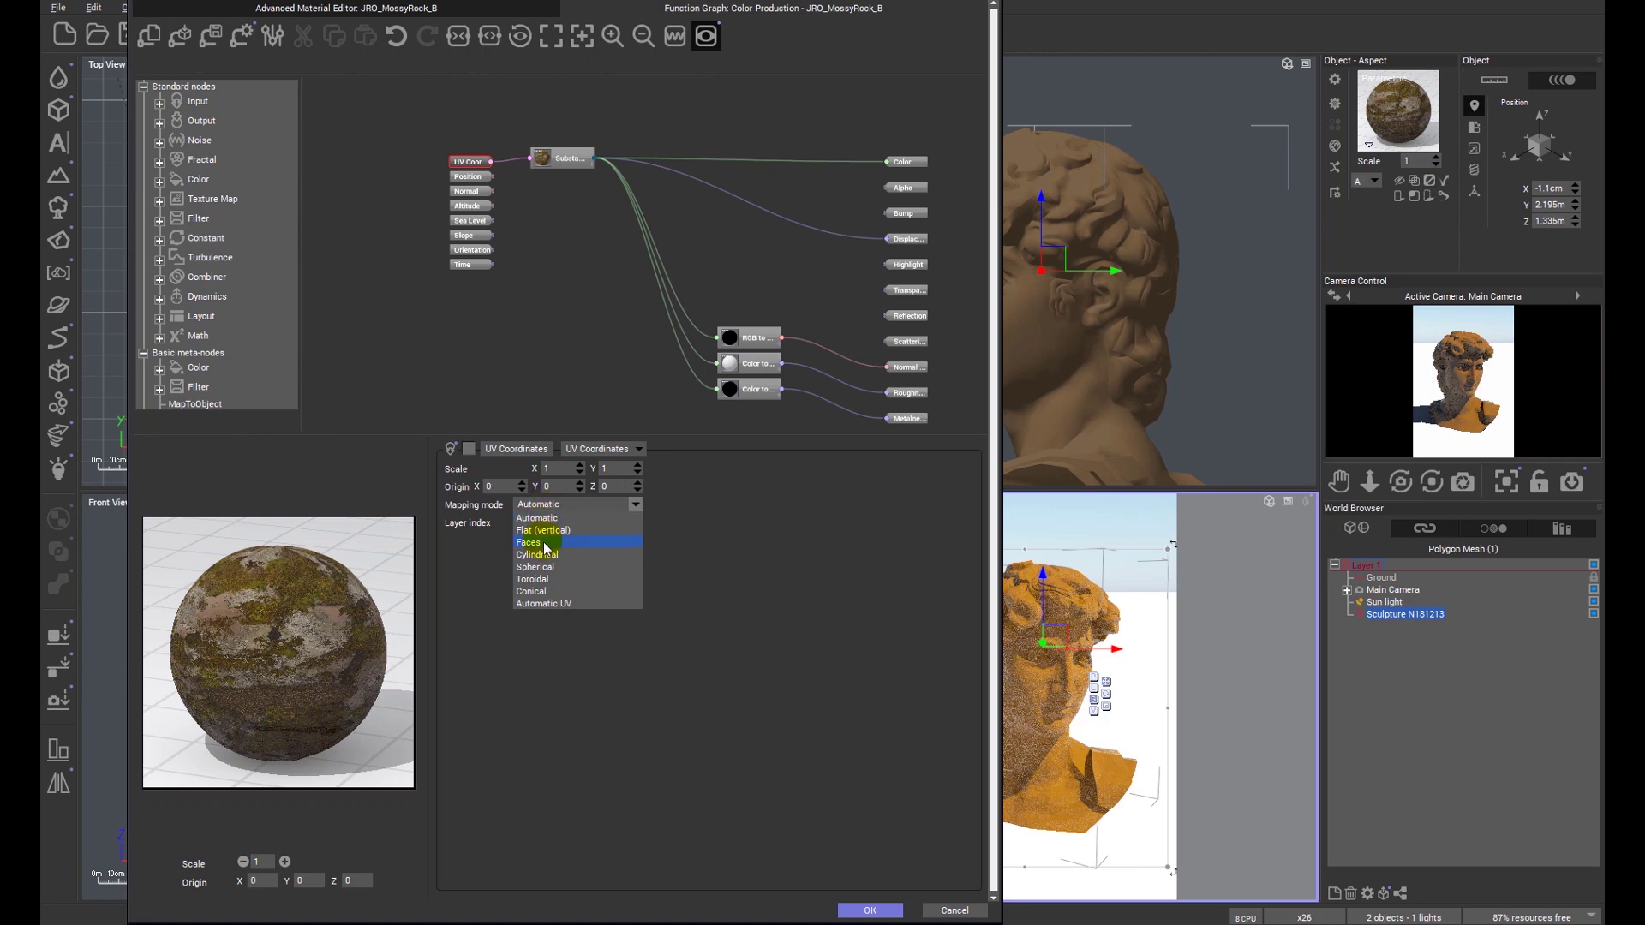
click(545, 548)
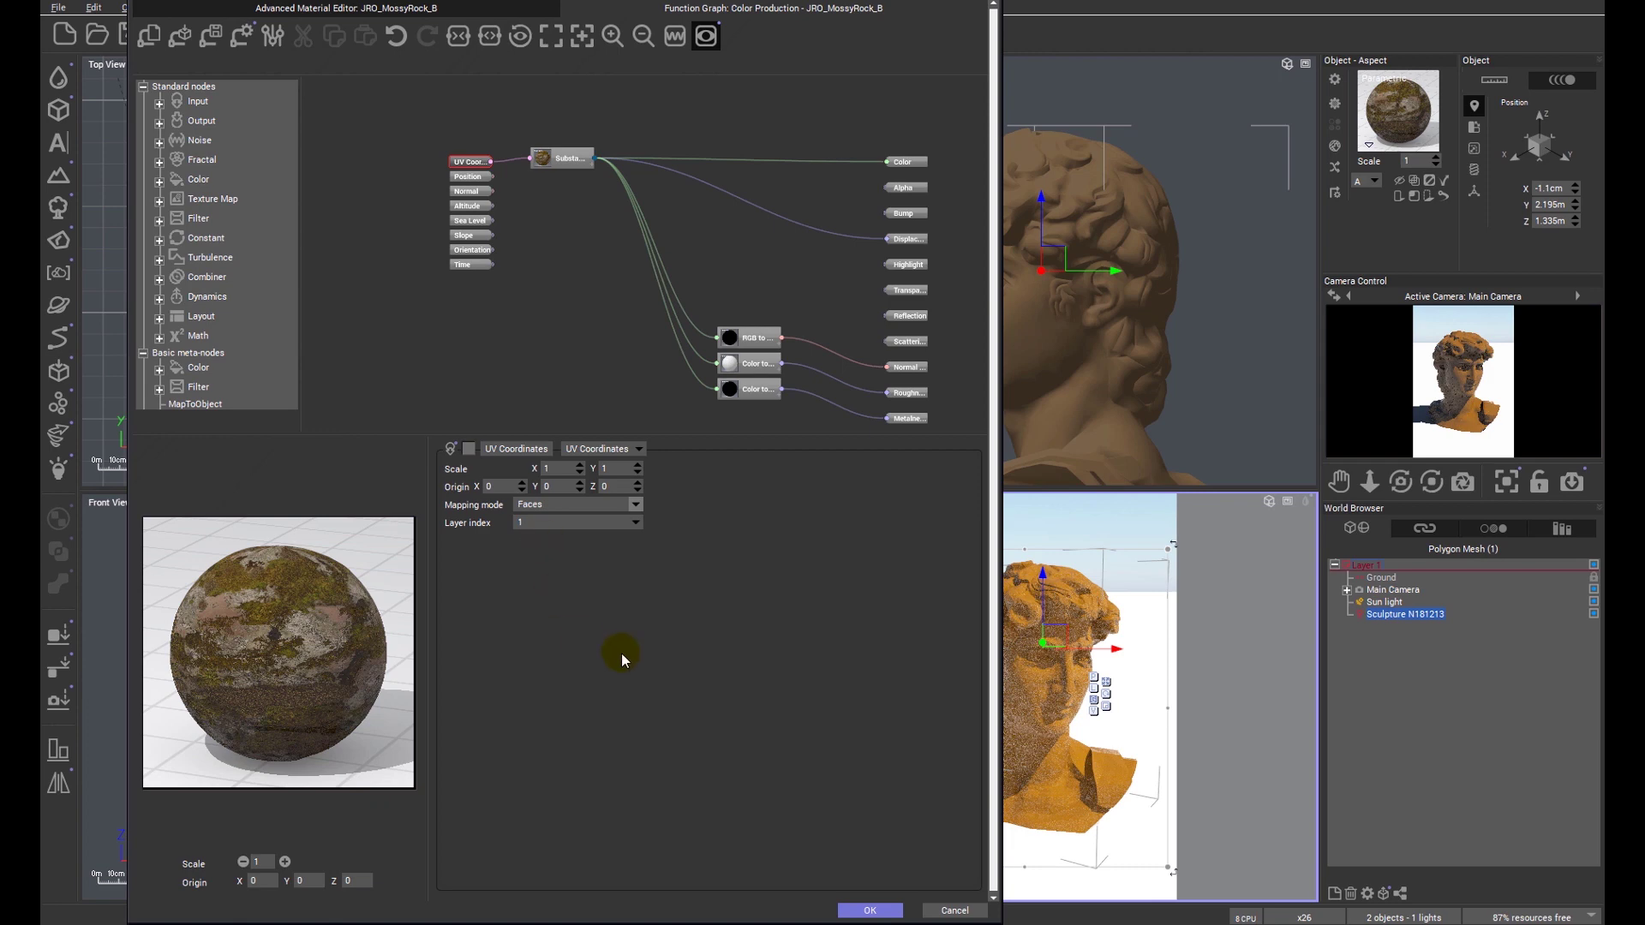
click(871, 911)
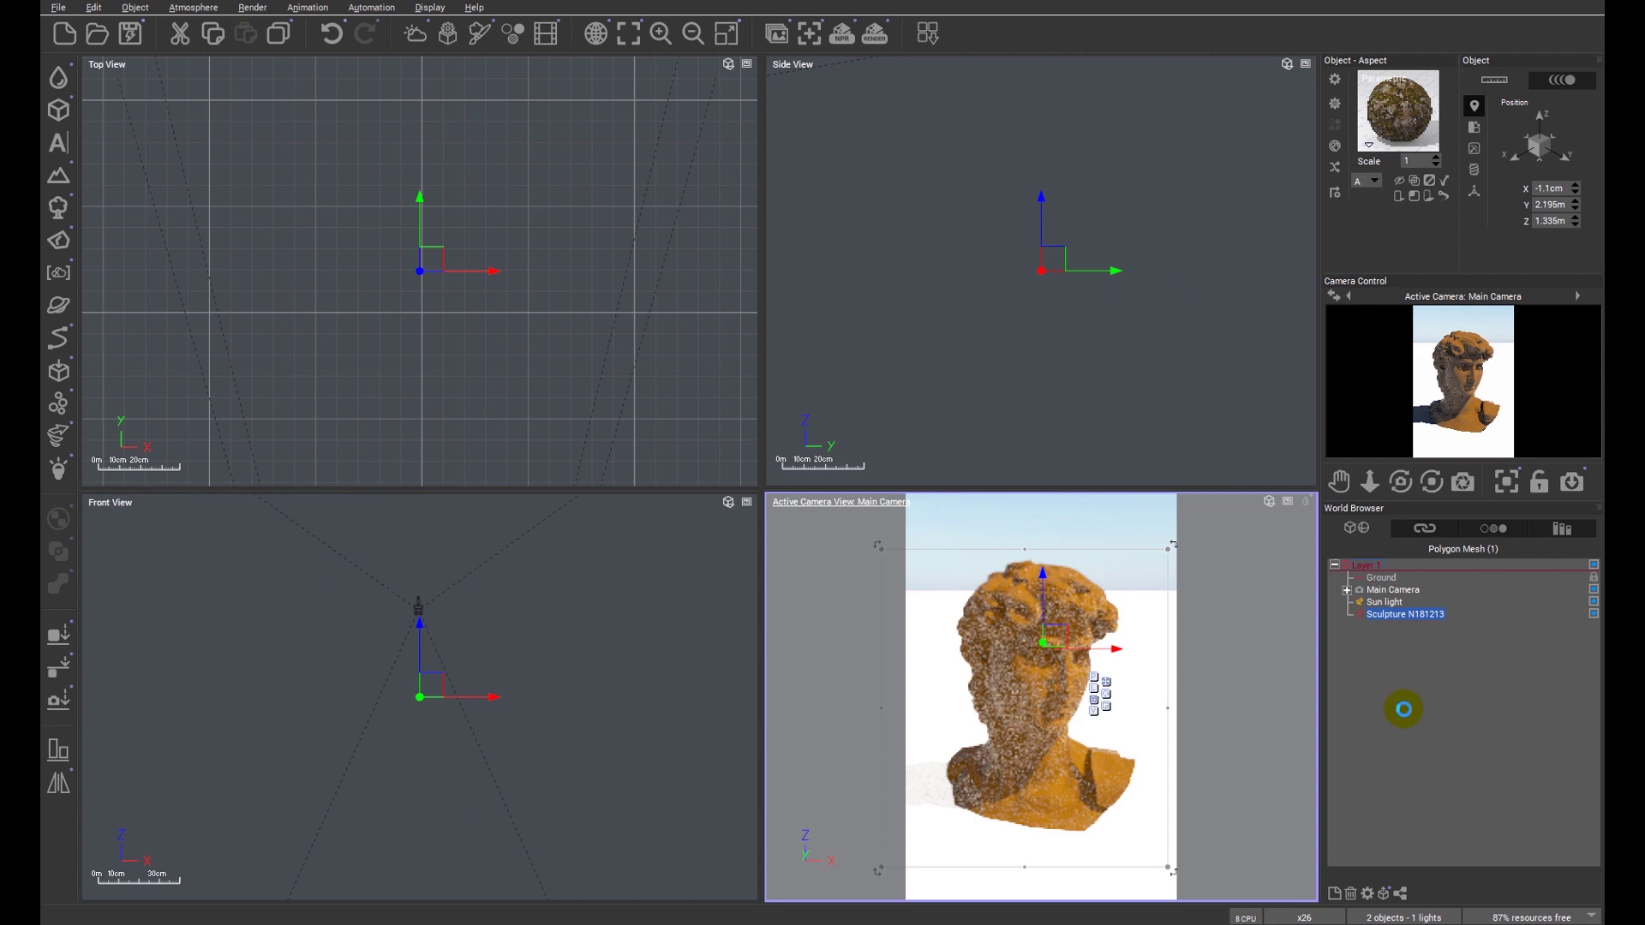
- Render the deselected mossy bust to a separate screen at 400x600, then close the film settings
click(1405, 710)
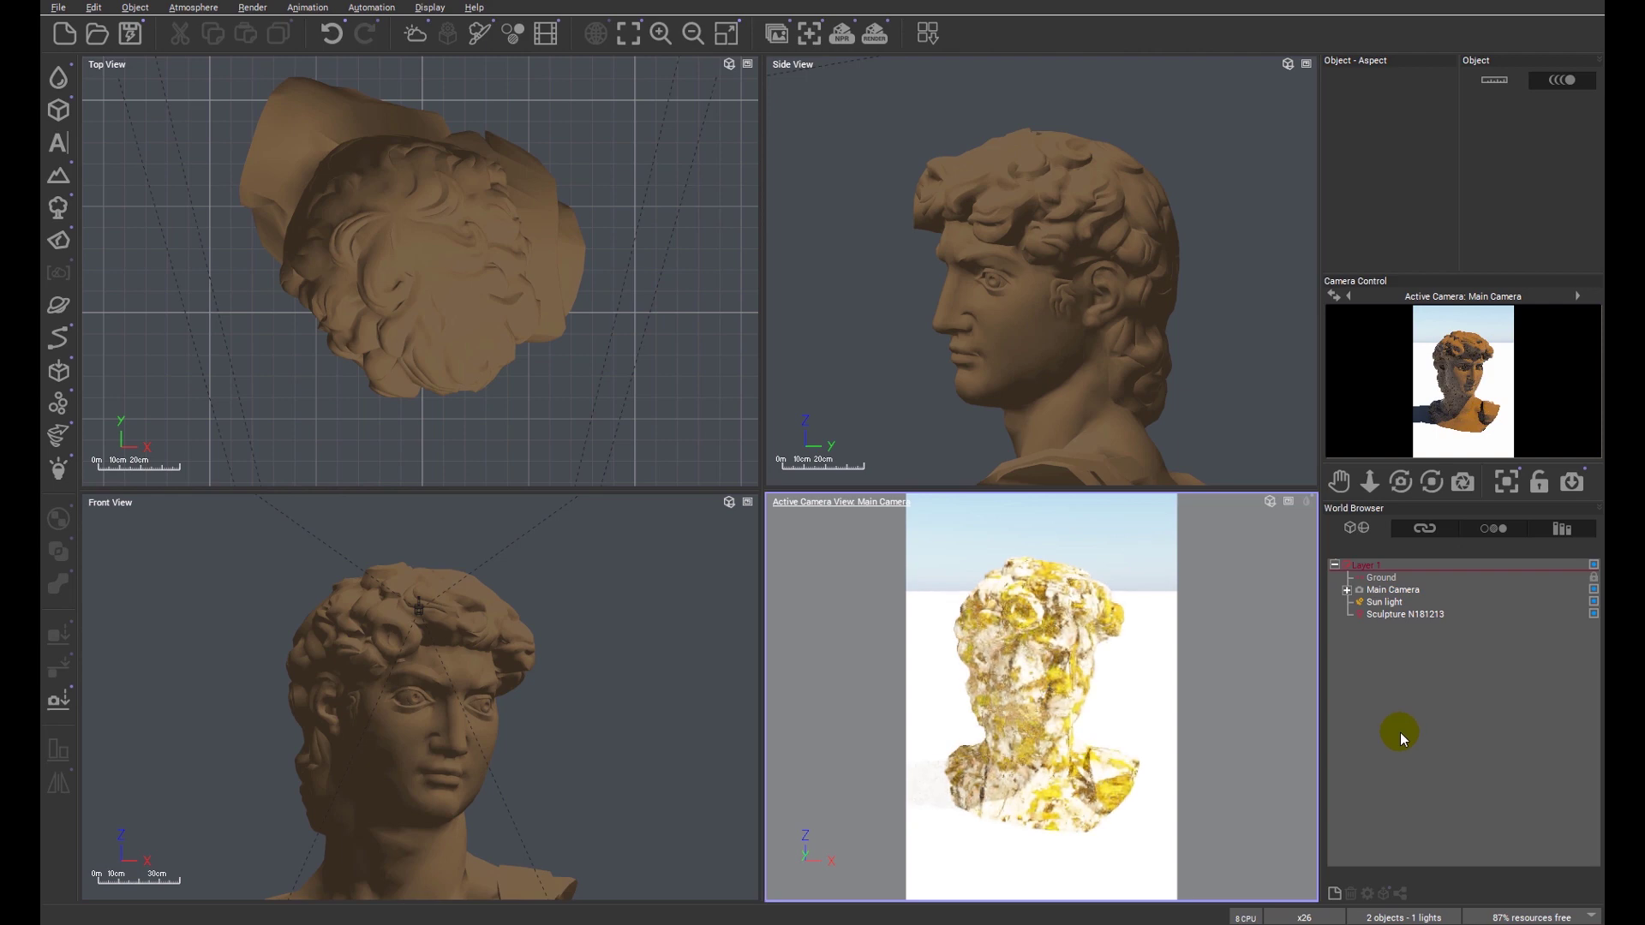
right_click(881, 39)
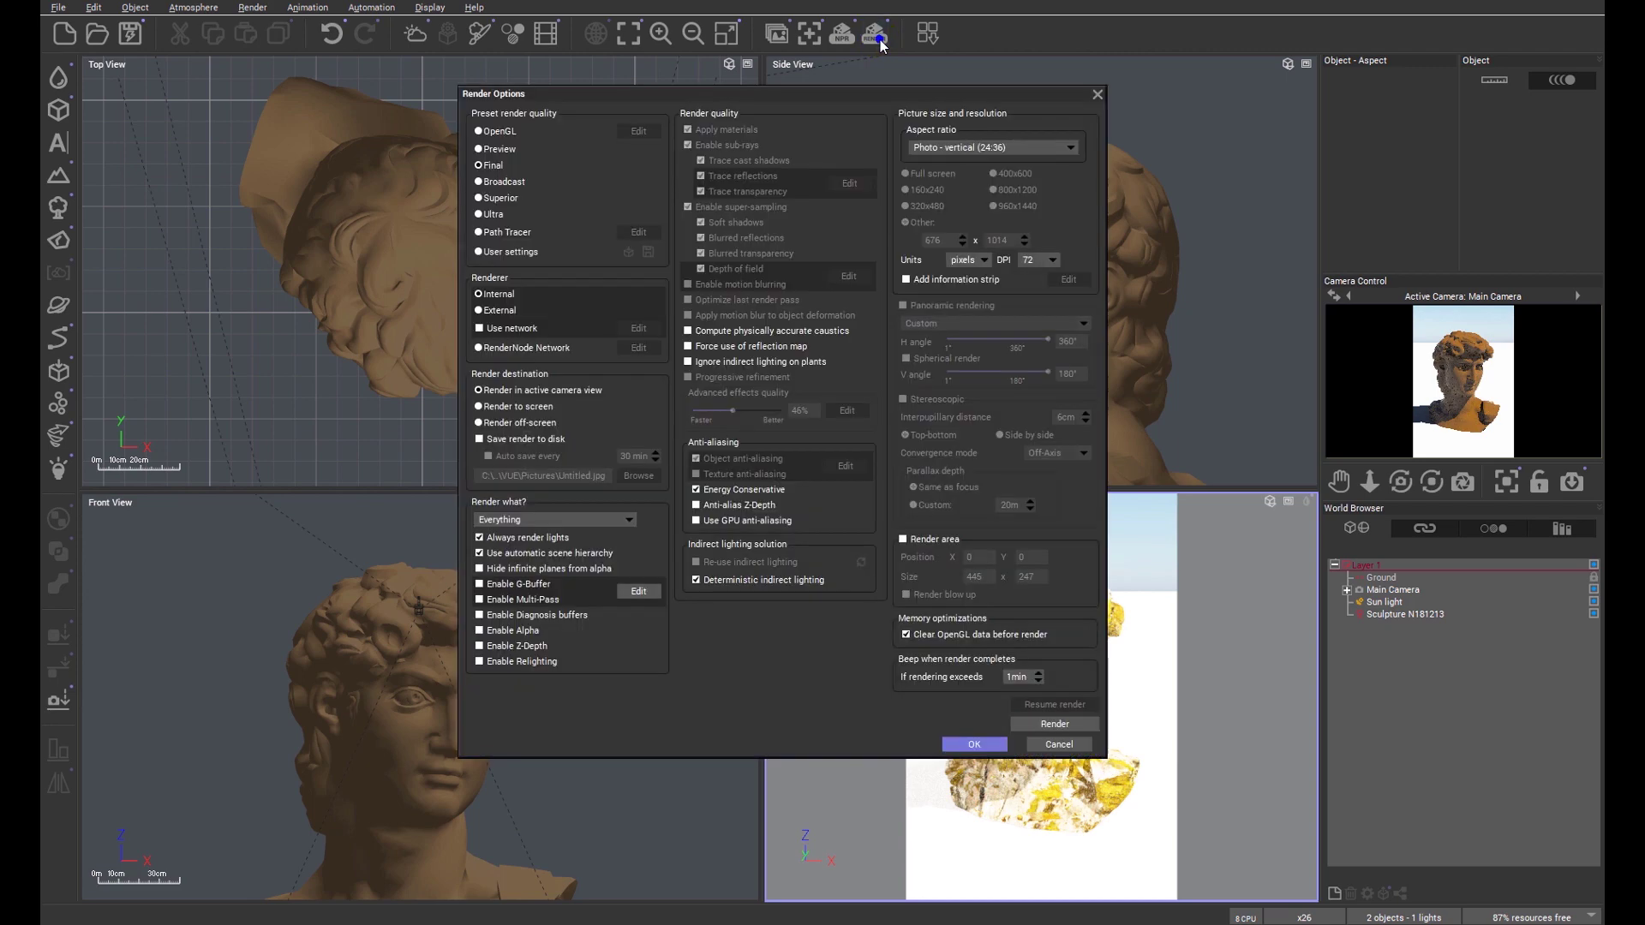
click(519, 407)
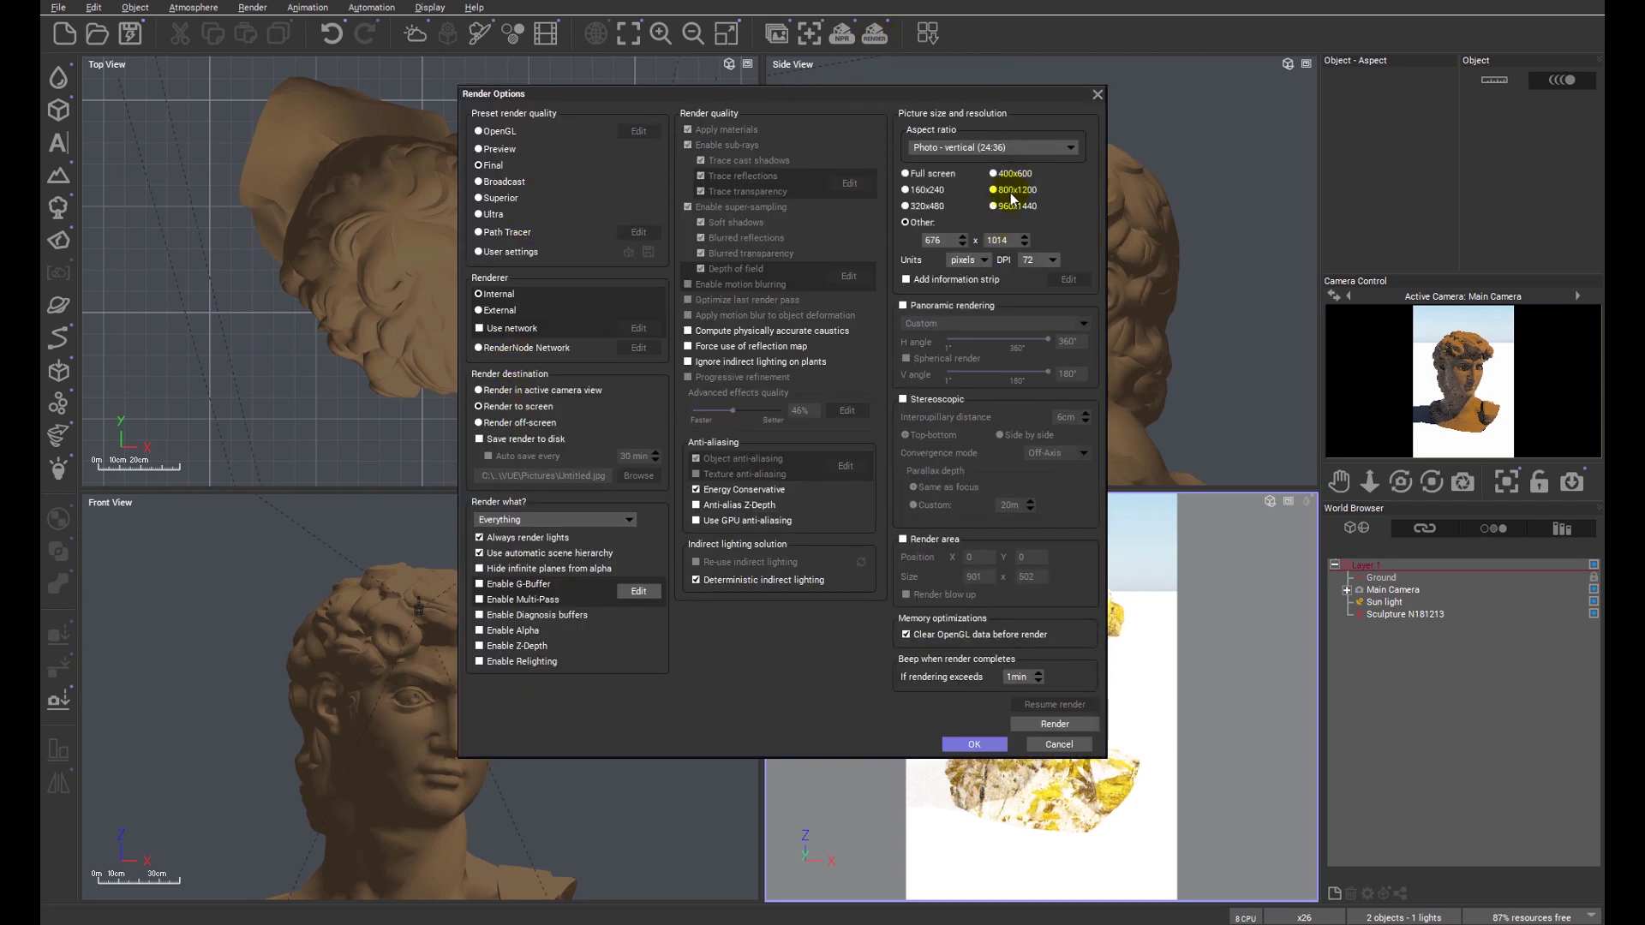
click(975, 744)
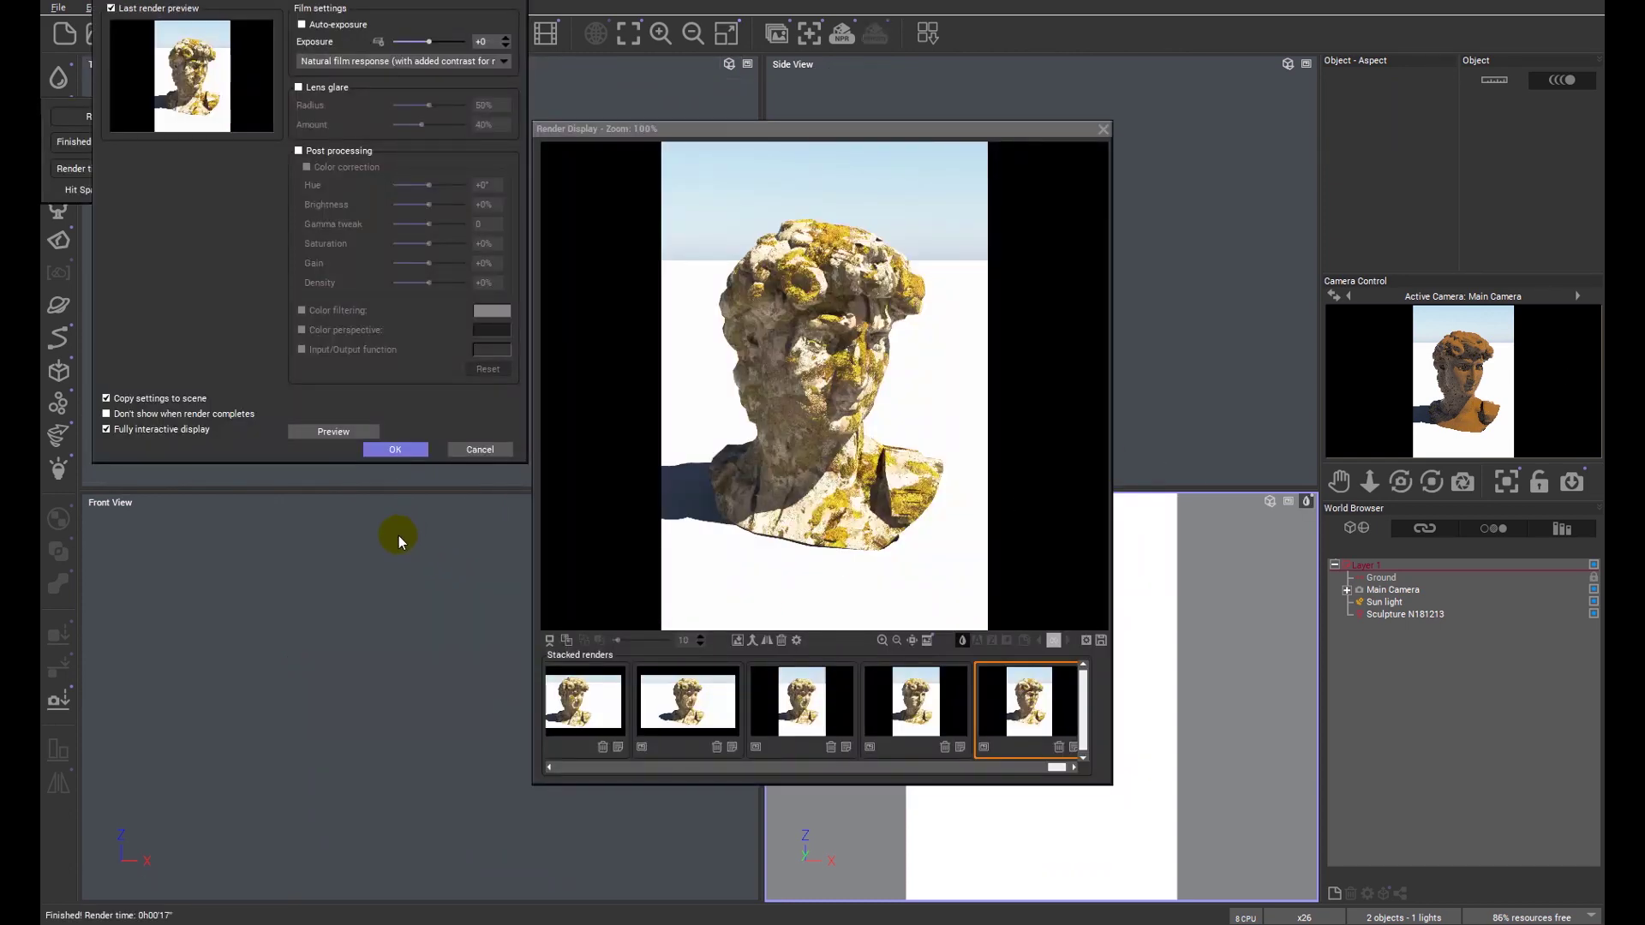
click(403, 450)
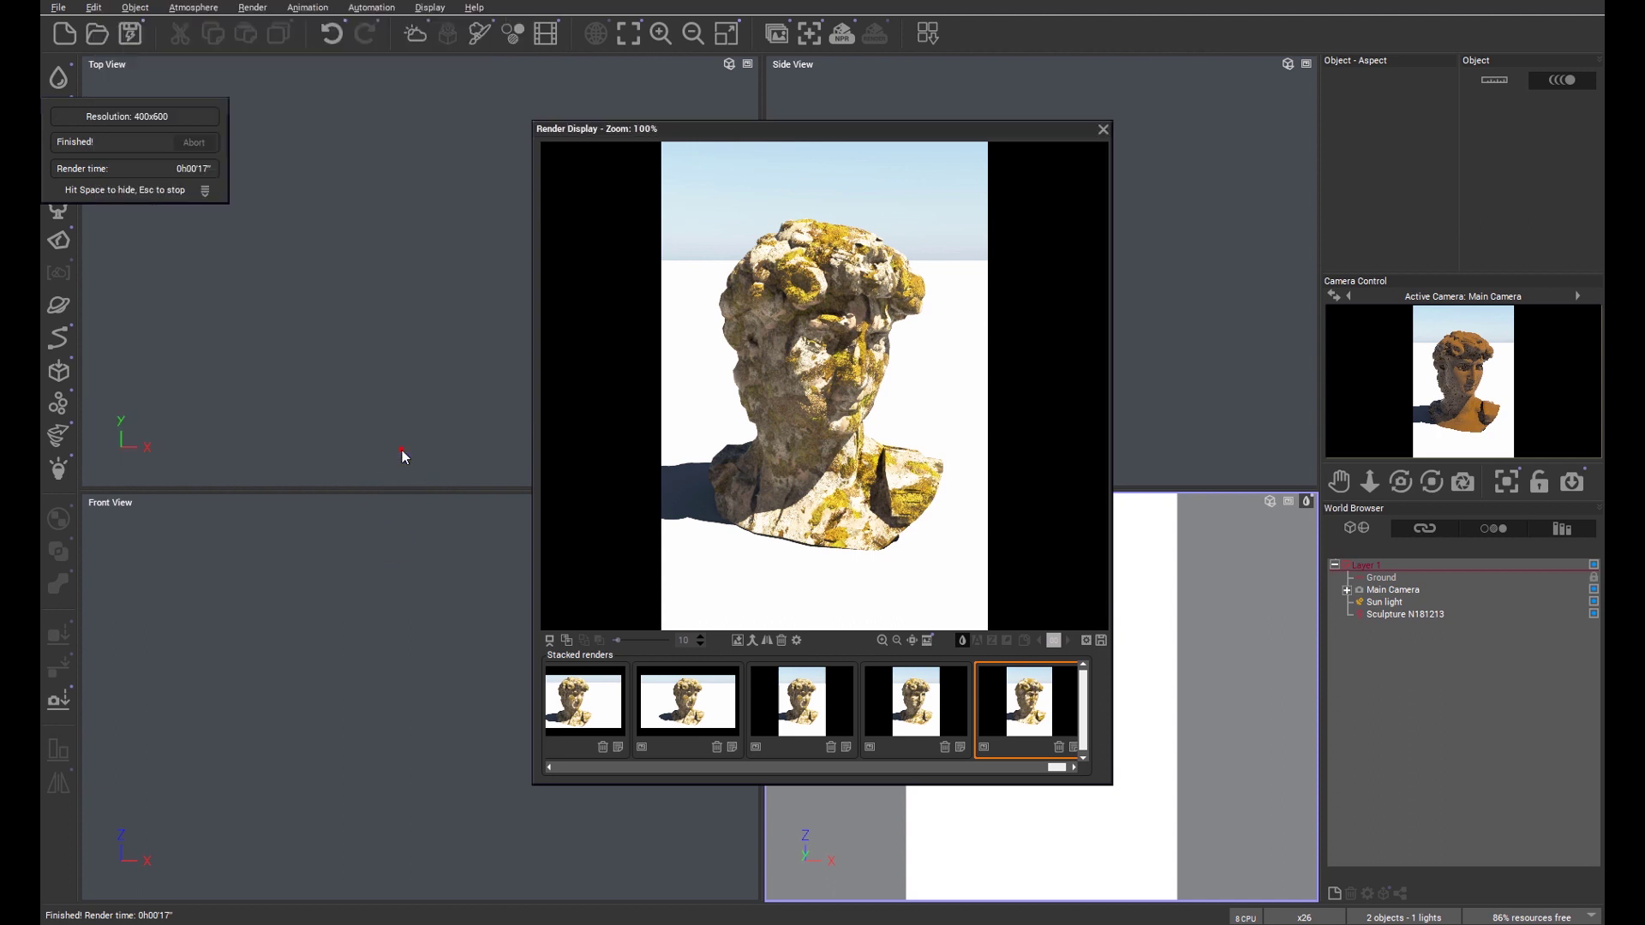
- Set the bust's JRO_MossyRock_B material Scale to 0.5 in the material editor
click(1103, 128)
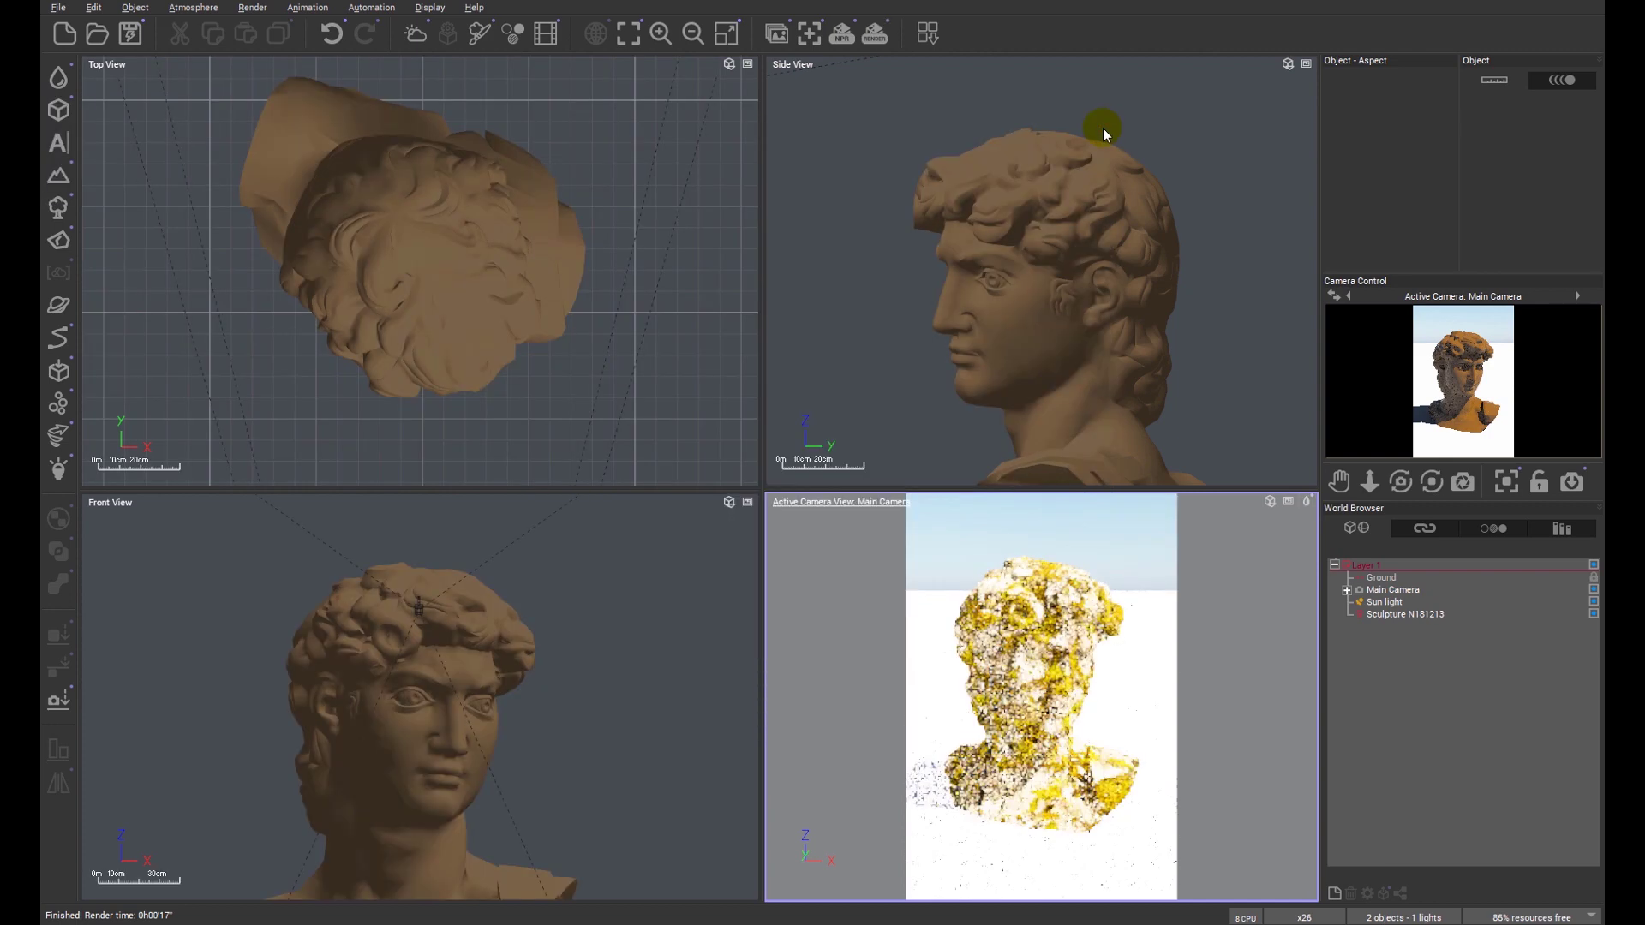
click(1407, 616)
right_click(1398, 110)
click(1424, 120)
click(593, 79)
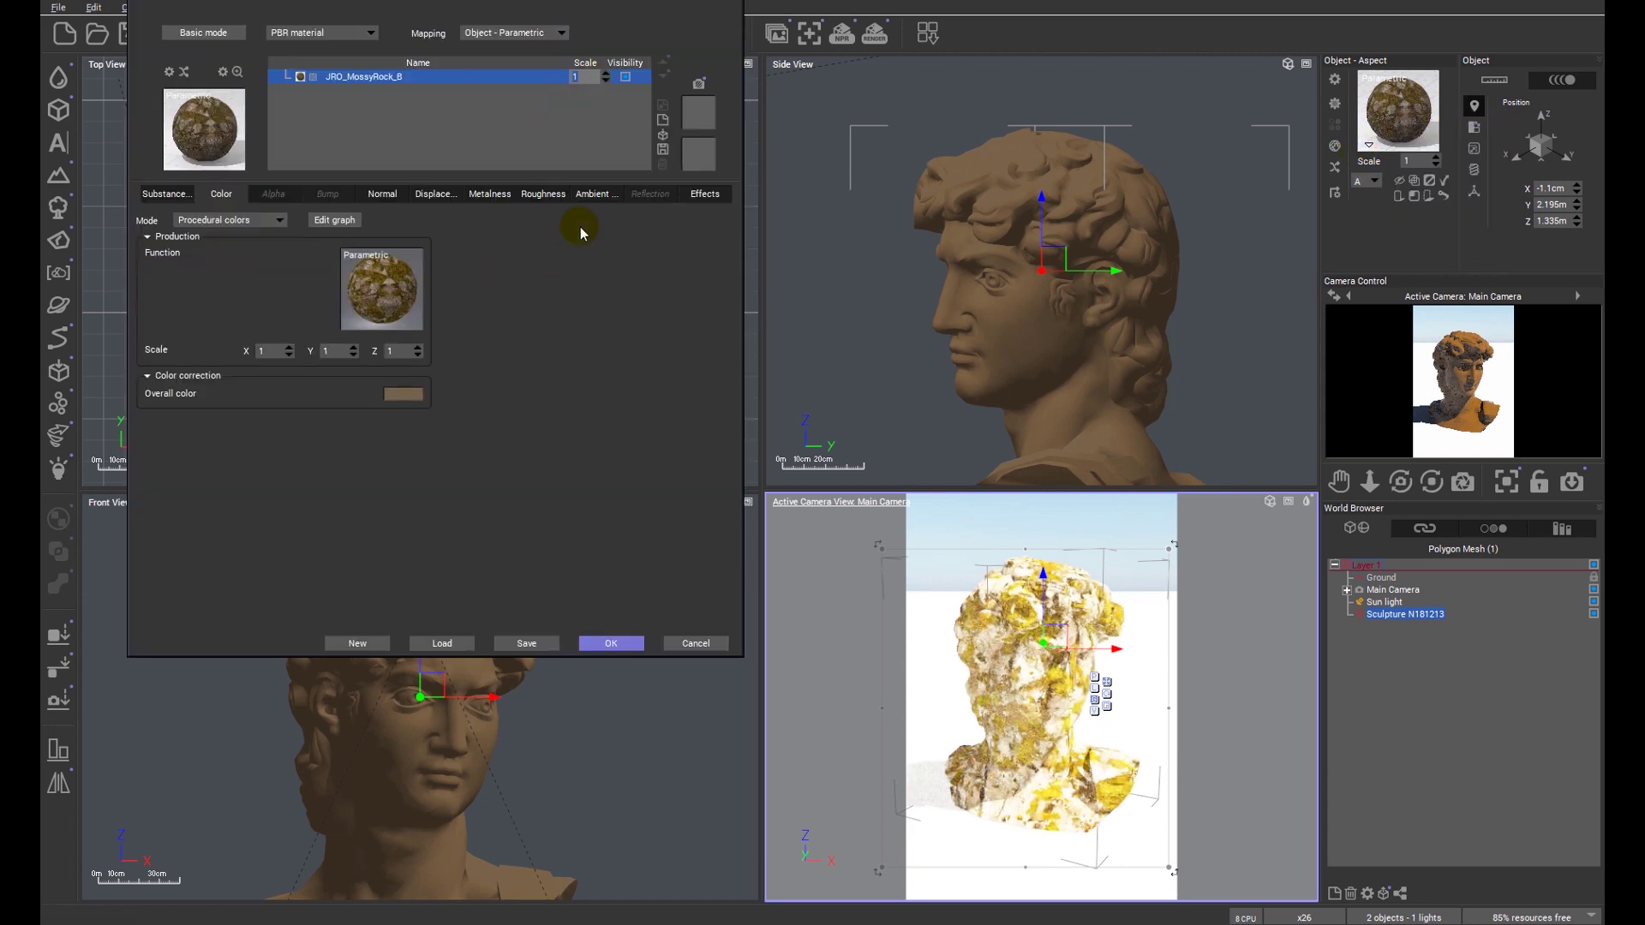
text(0)
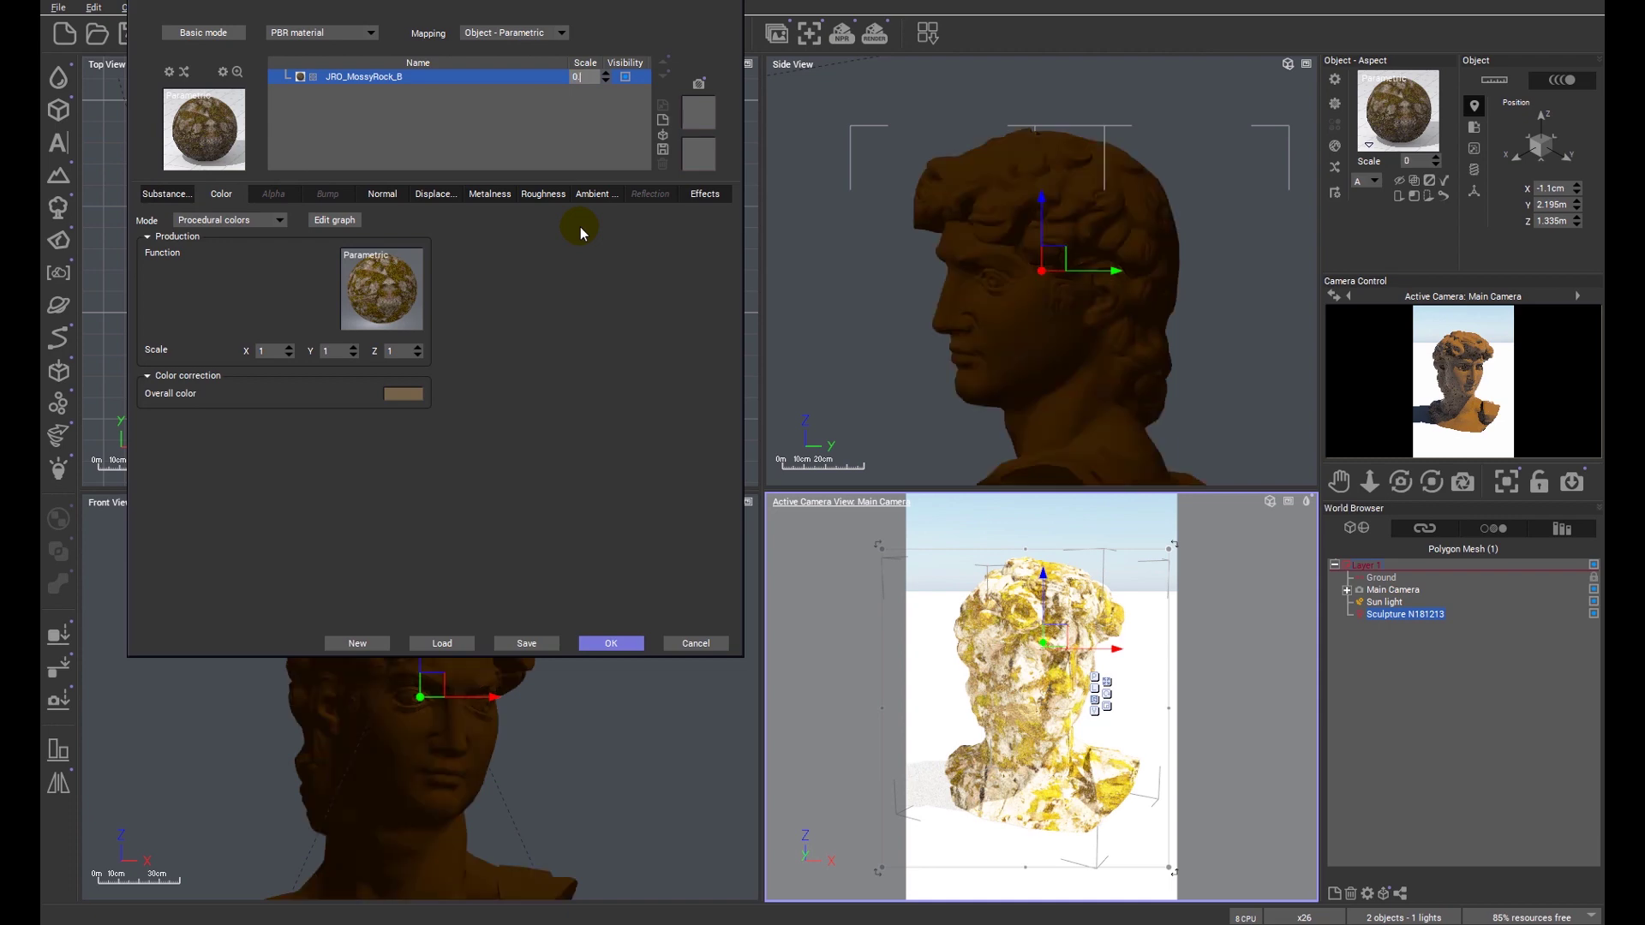
text(.5)
click(611, 643)
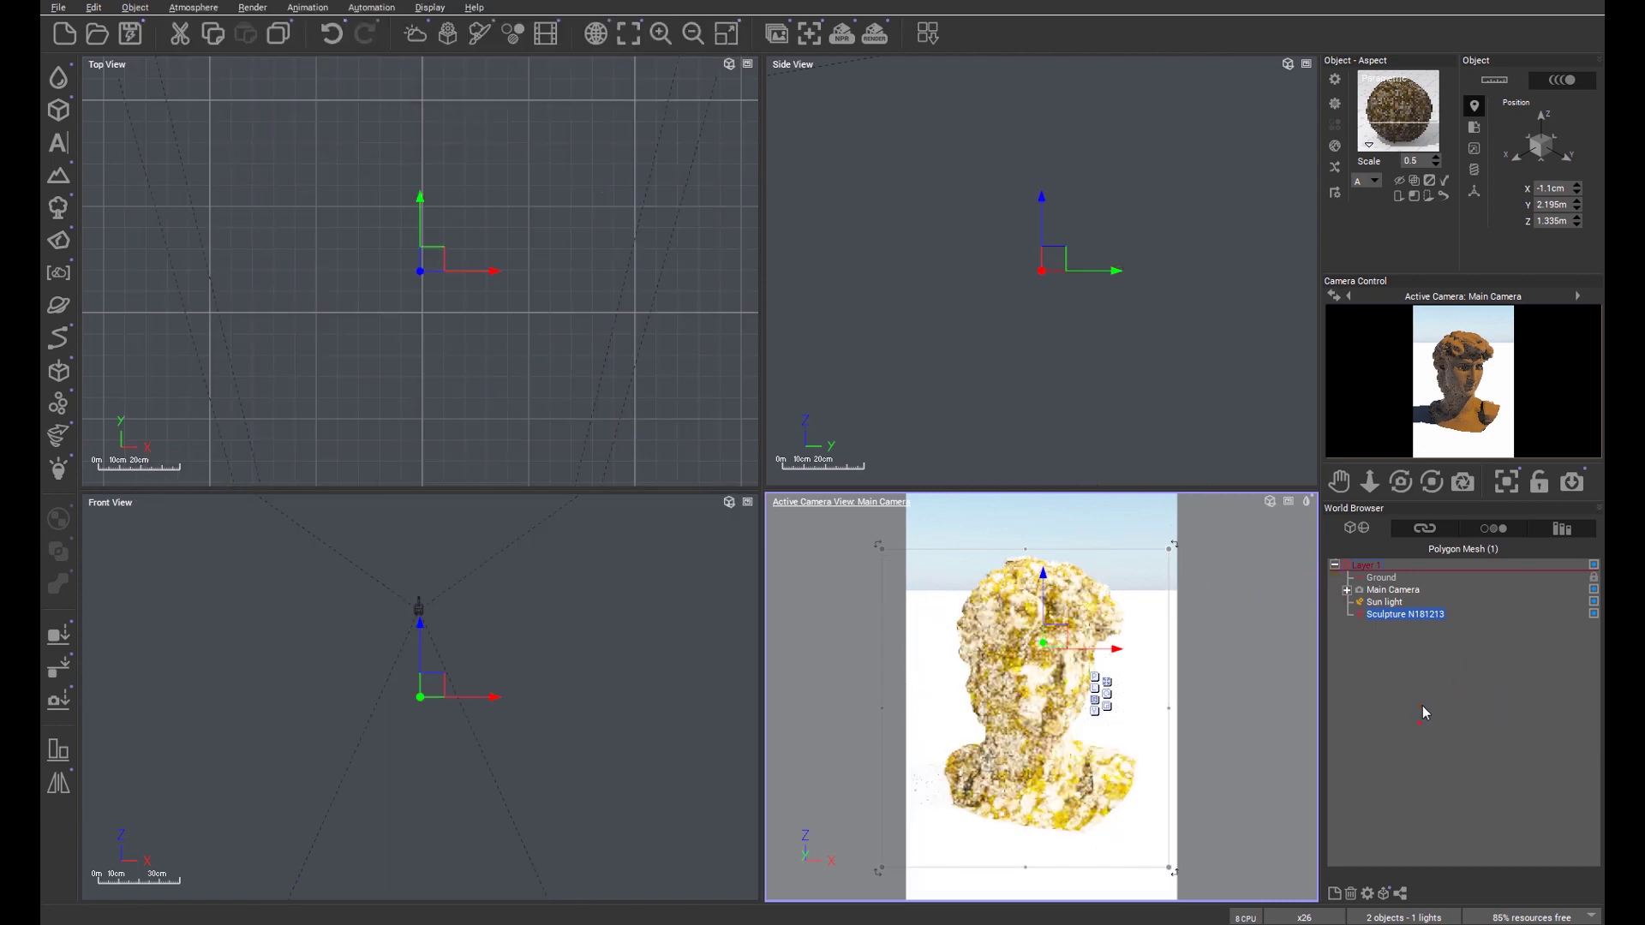
- Re-render the finer-textured bust and sweep the compare divide against the previous render
click(874, 35)
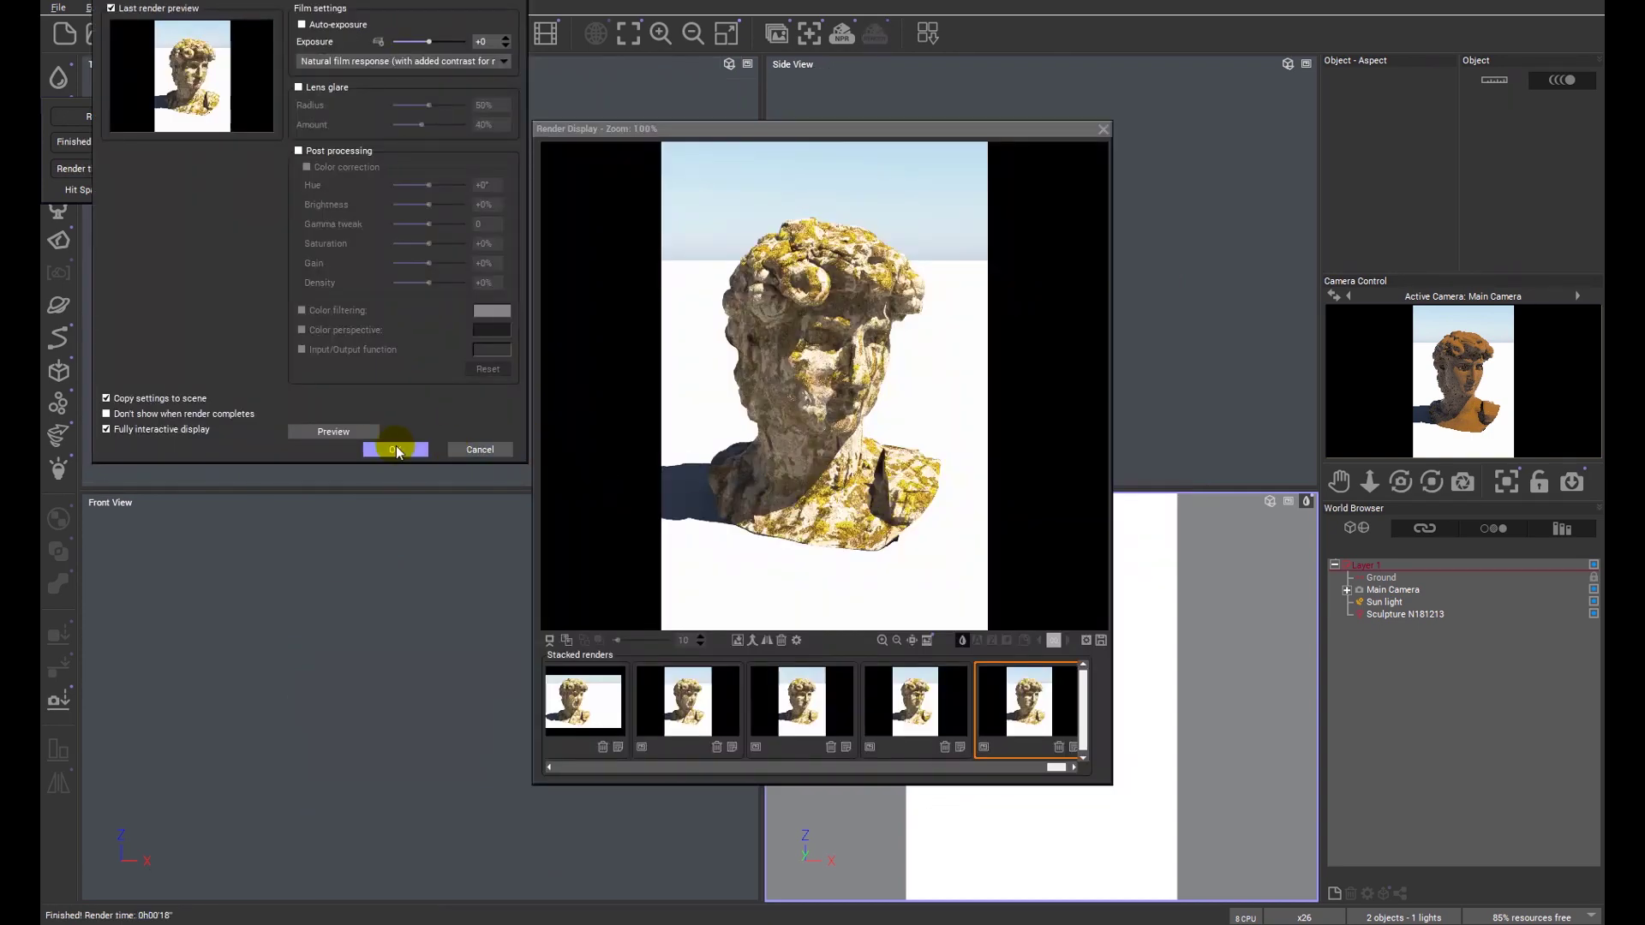
click(463, 446)
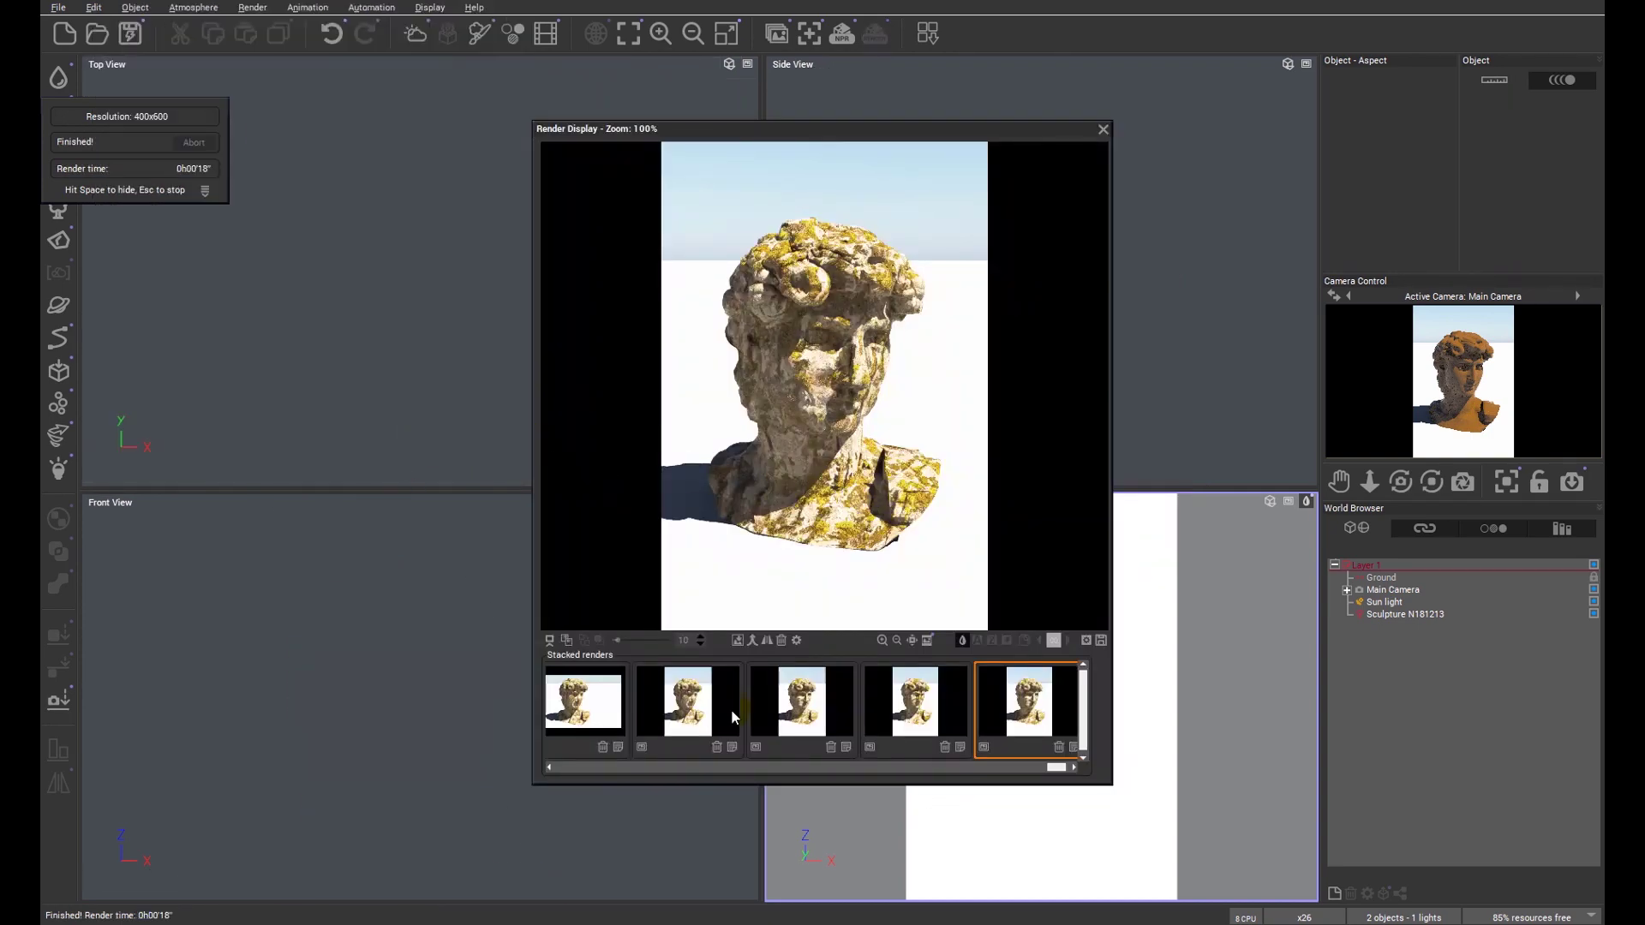
click(567, 640)
mouse_move(921, 429)
mouse_down()
mouse_move(914, 231)
mouse_move(918, 404)
mouse_up()
click(920, 285)
drag(920, 286, 1061, 137)
click(1102, 129)
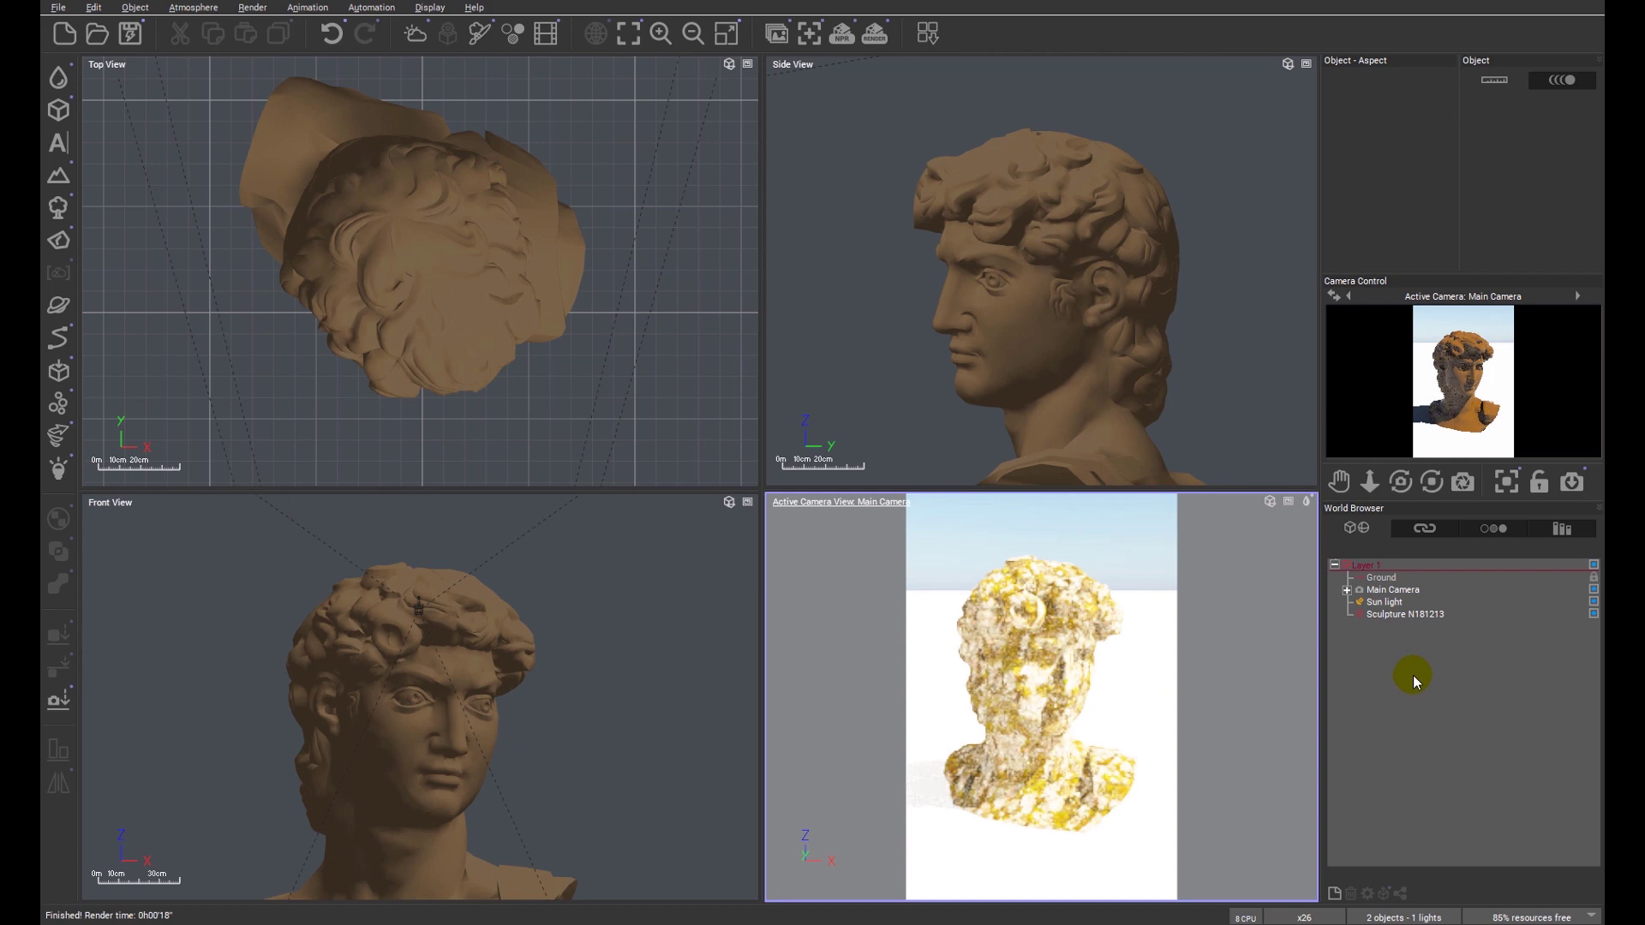
- Open JRO_MossyRock_B's Color tab function graph to confirm the UV Coordinates node uses Faces
click(1403, 614)
click(1416, 120)
click(1431, 137)
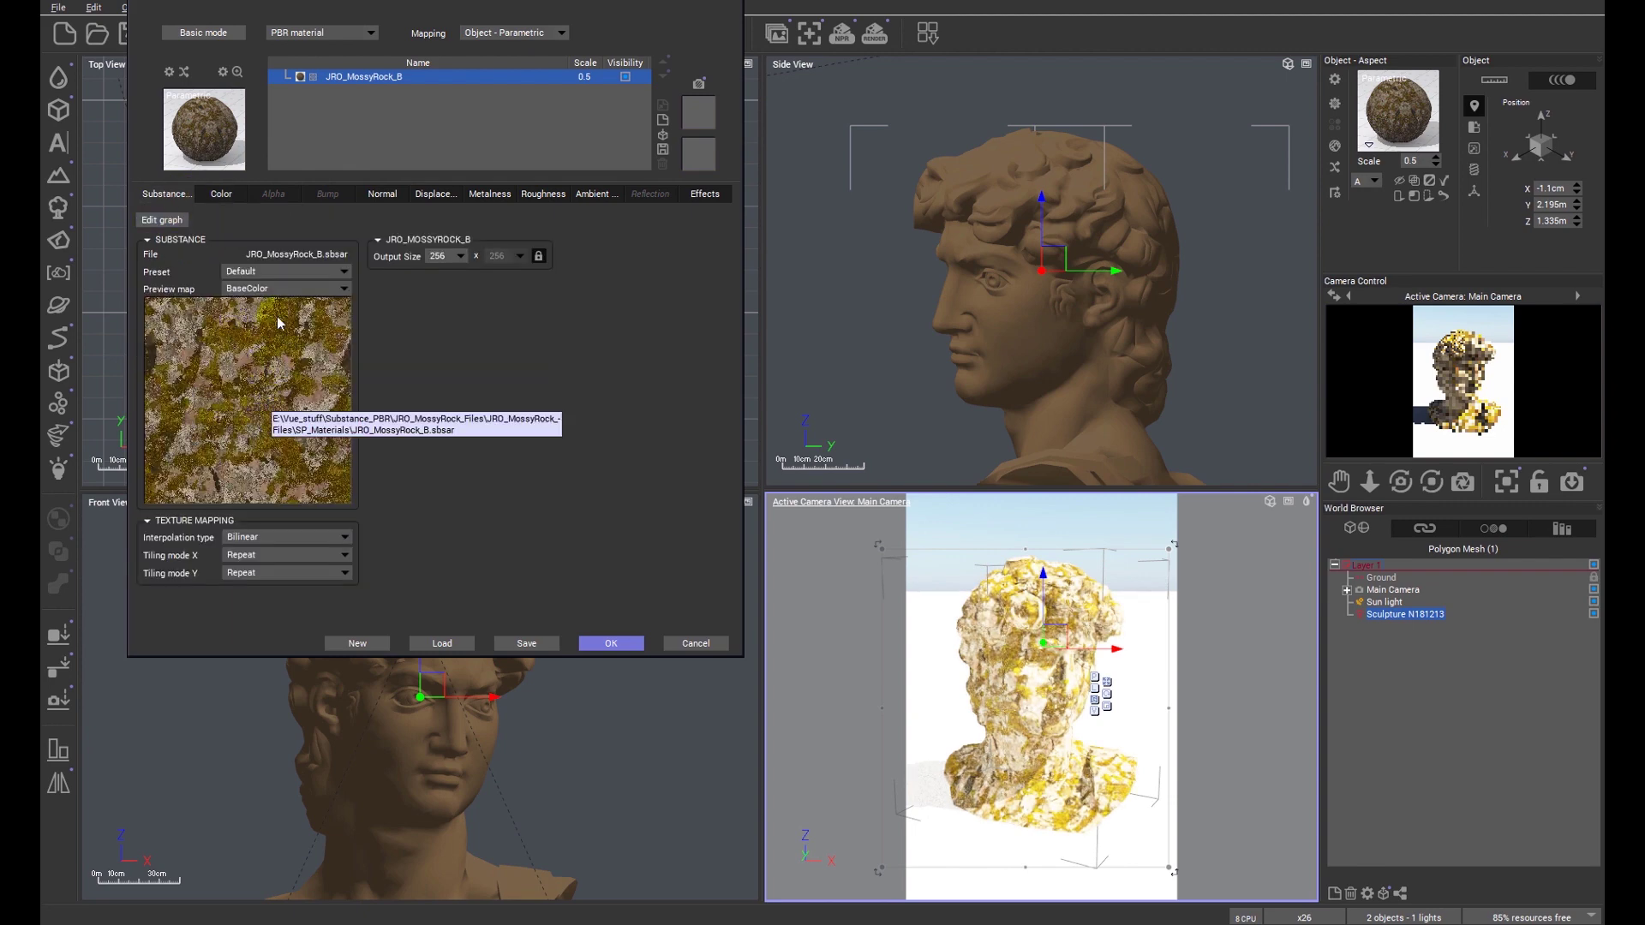
click(221, 193)
click(335, 221)
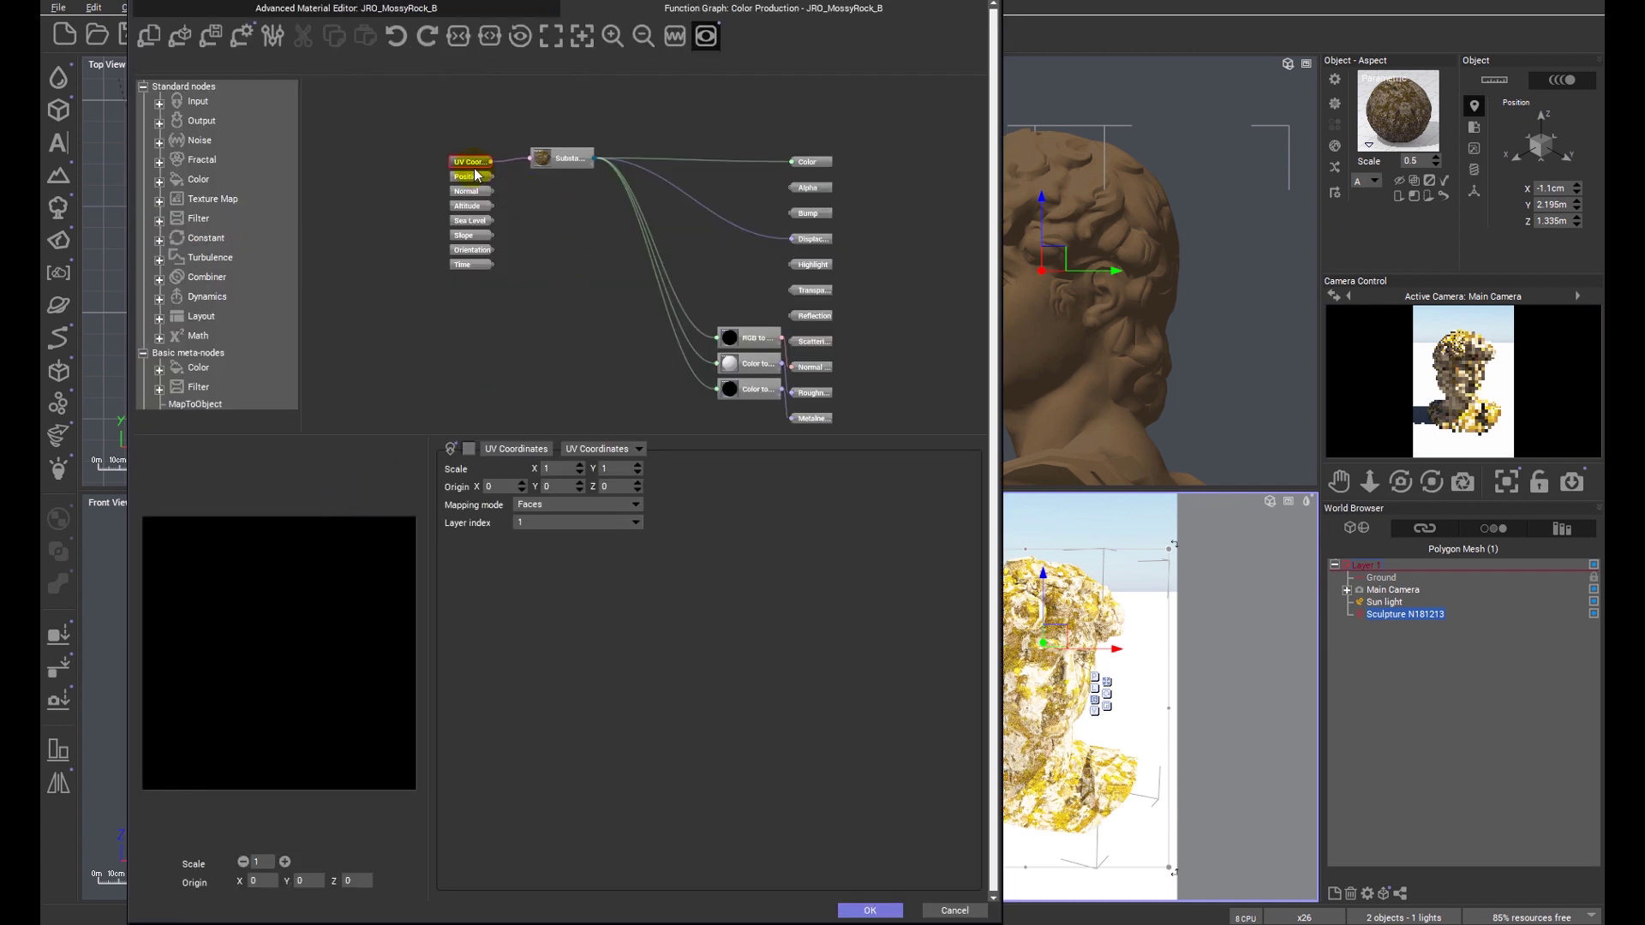
click(443, 149)
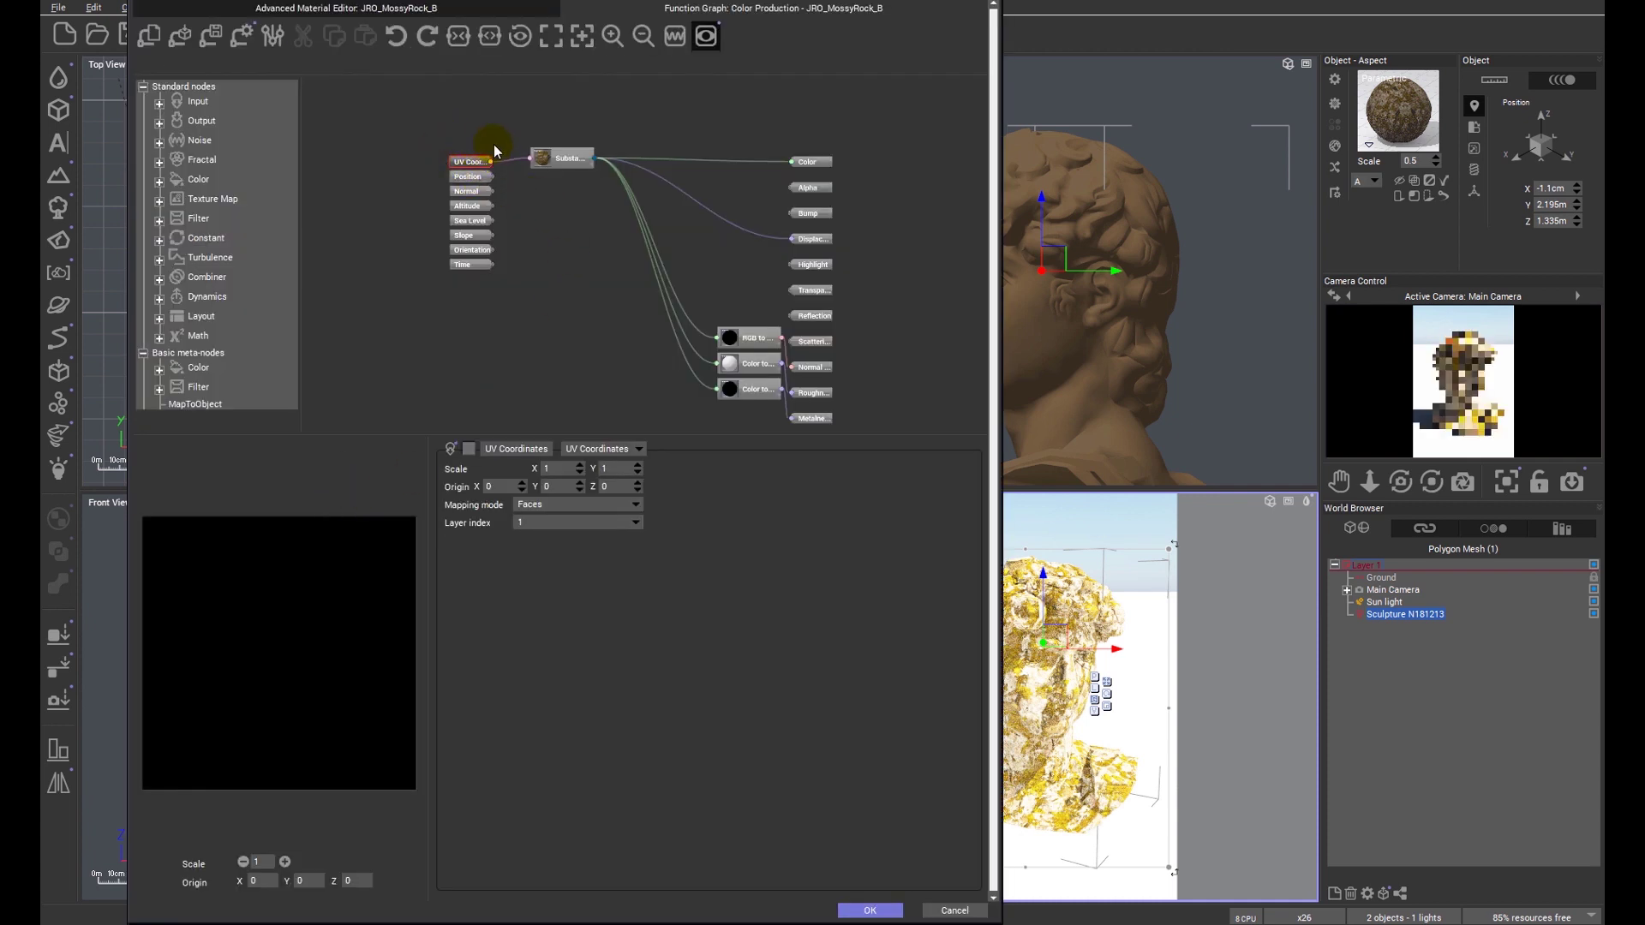